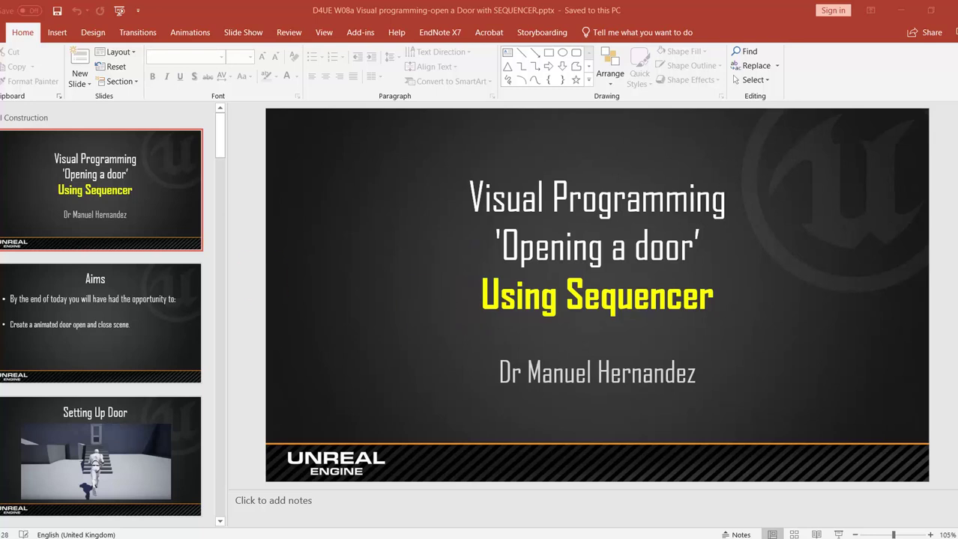
Select the third slide, 'Setting Up Door', in the PowerPoint slide panel.
{"action": "left_click", "coordinate": [101, 456]}
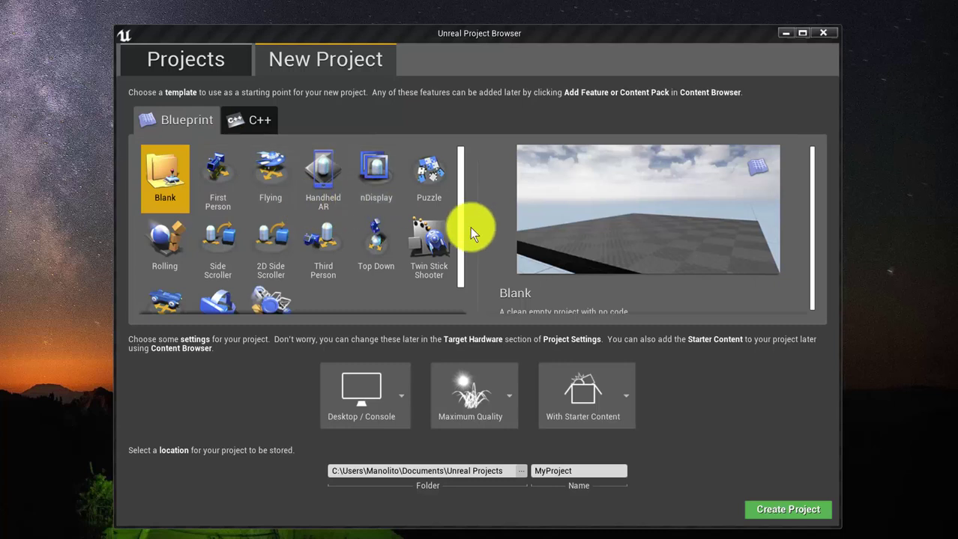
Choose the Third Person Blueprint template for the new project and start naming it.
{"action": "scroll", "coordinate": [454, 247], "scroll_direction": "down", "scroll_amount": 2}
{"action": "scroll", "coordinate": [454, 248], "scroll_direction": "up", "scroll_amount": 2}
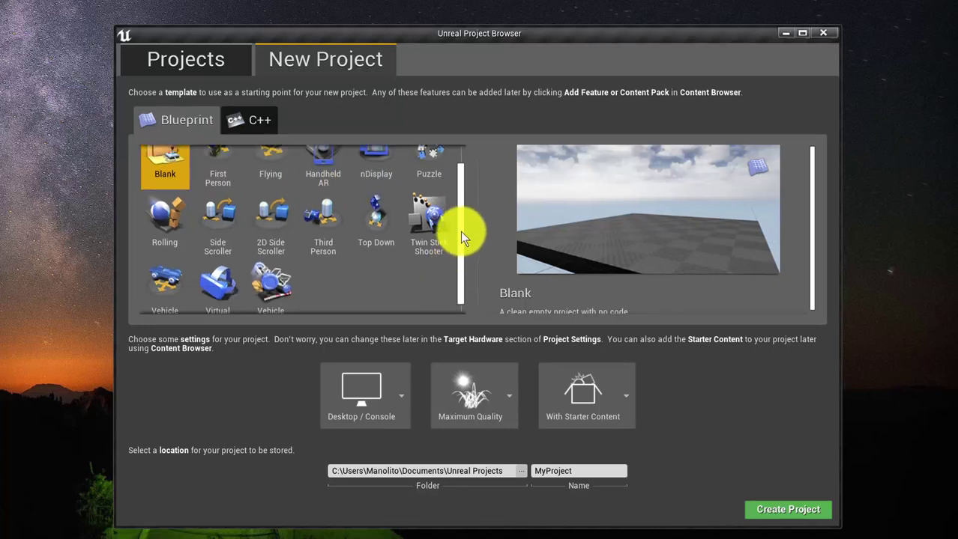
{"action": "left_click", "coordinate": [330, 227]}
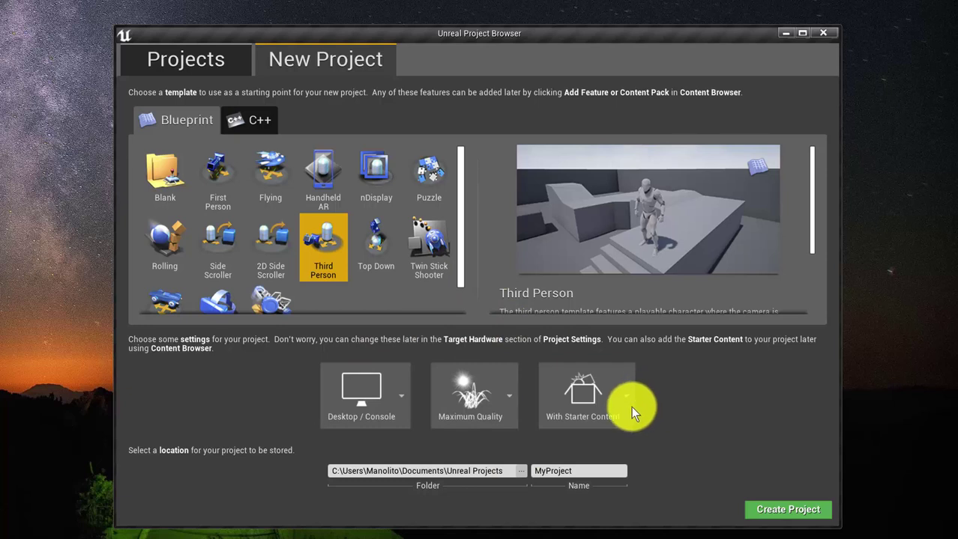
{"action": "left_click", "coordinate": [579, 470]}
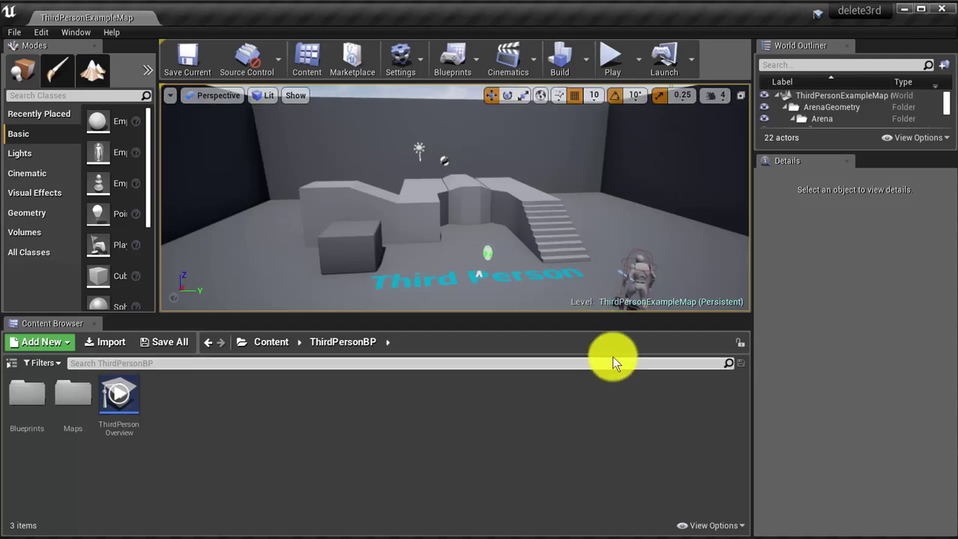
Enlarge the viewport and start a Play session controlling the character.
{"action": "left_click_drag", "start_coordinate": [620, 316], "coordinate": [625, 374]}
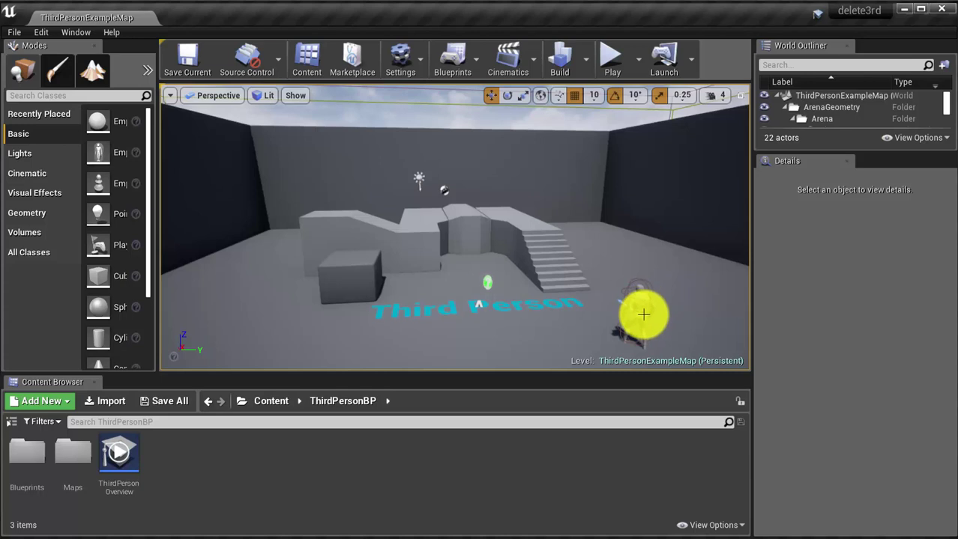
{"action": "left_click", "coordinate": [609, 73]}
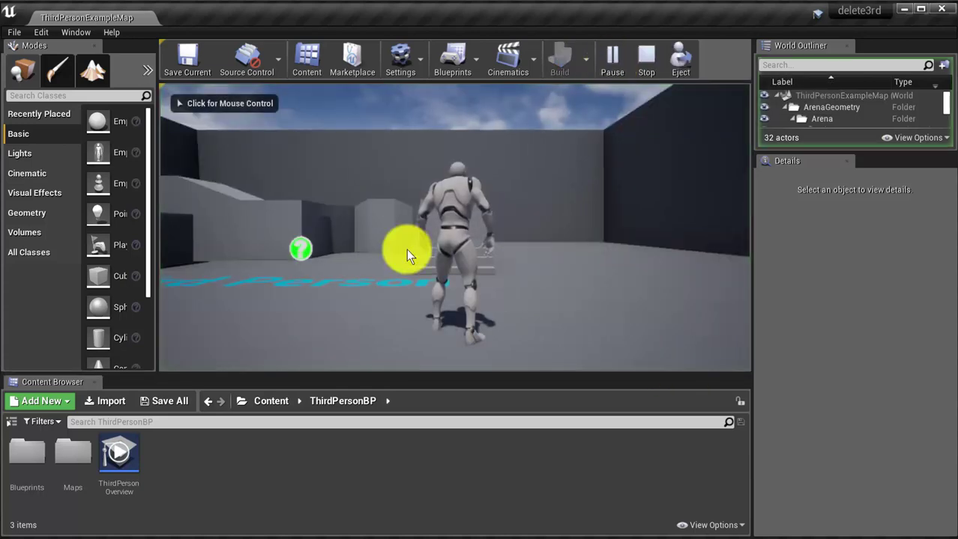
{"action": "left_click", "coordinate": [405, 250]}
Run the character up the stairs and across the platforms with a jump, then stop playing.
{"action": "key", "text": "w"}
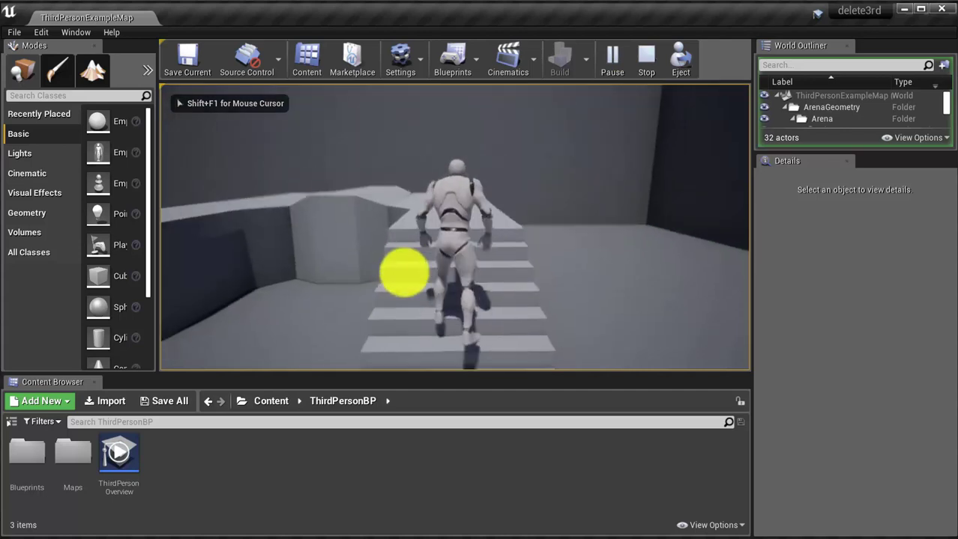
{"action": "key", "text": "w"}
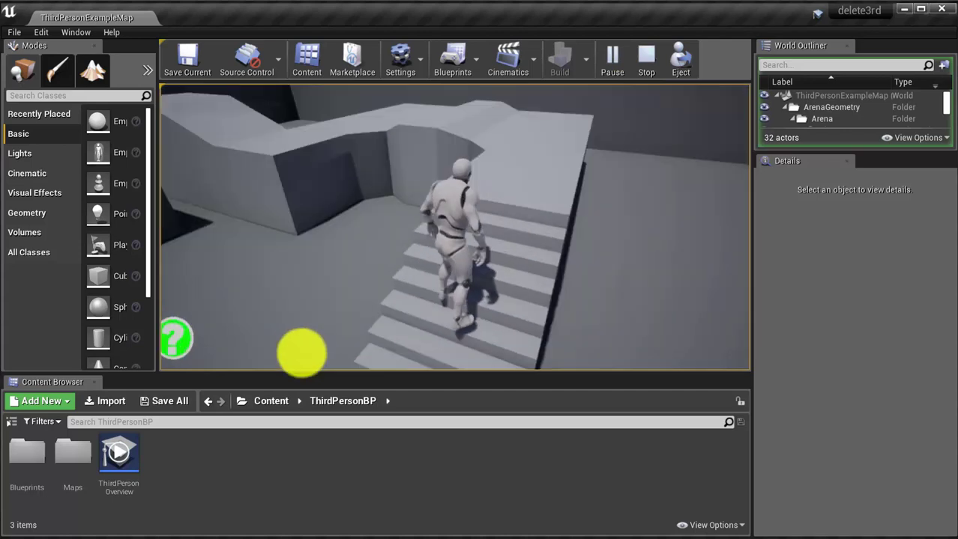
{"action": "key", "text": "w"}
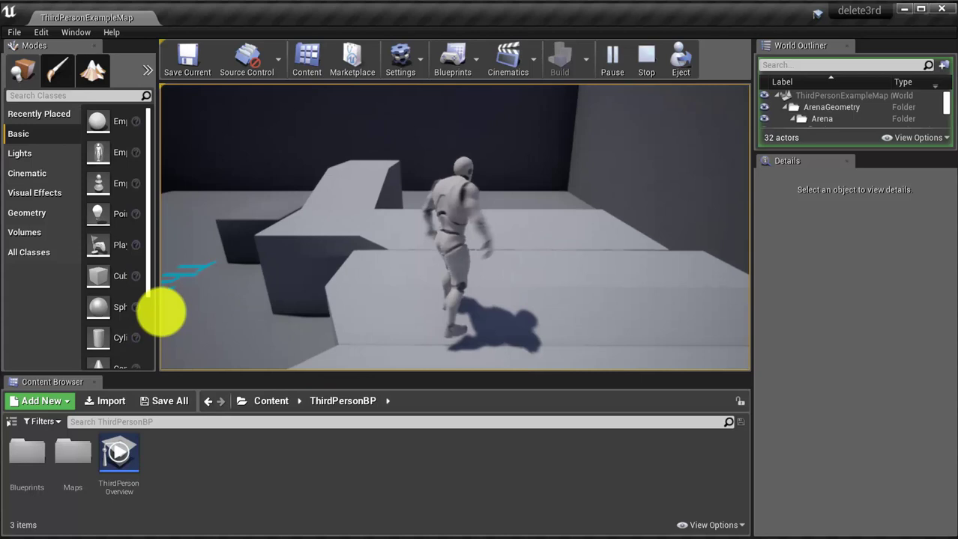
{"action": "key", "text": "w"}
{"action": "key", "text": "space"}
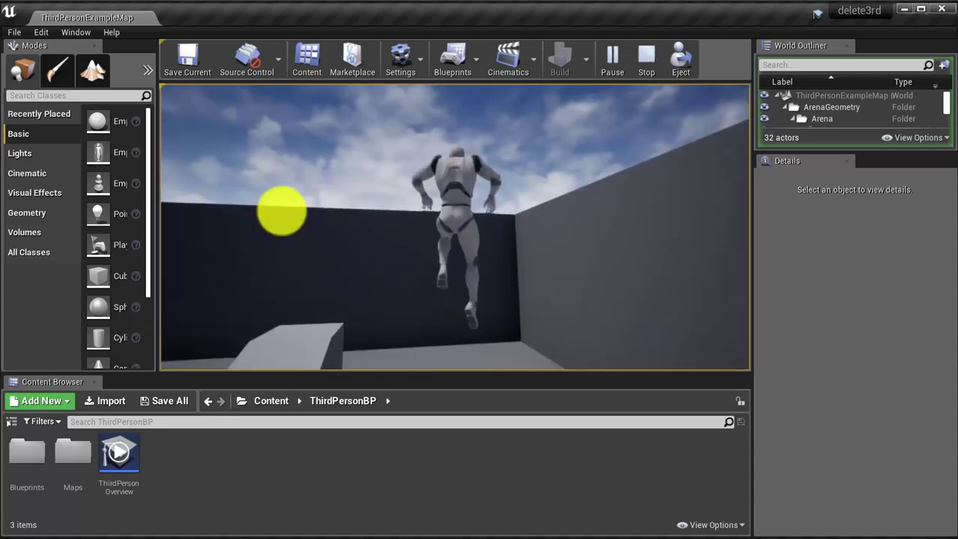
{"action": "key", "text": "w"}
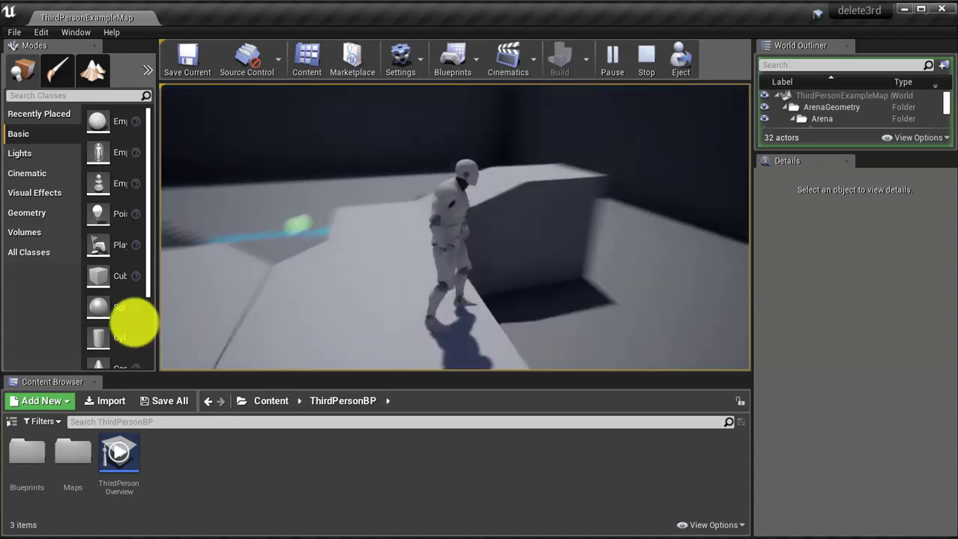
{"action": "key", "text": "w"}
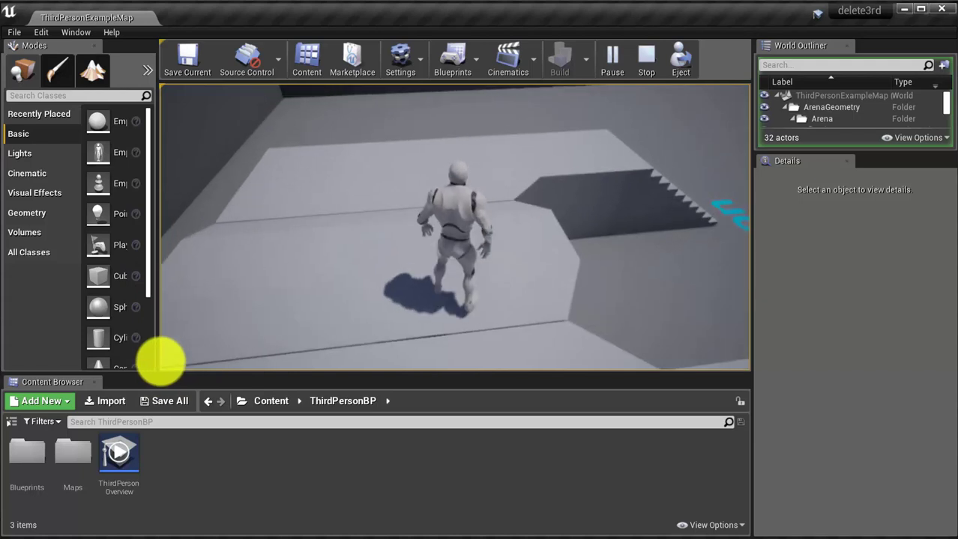
{"action": "key", "text": "w"}
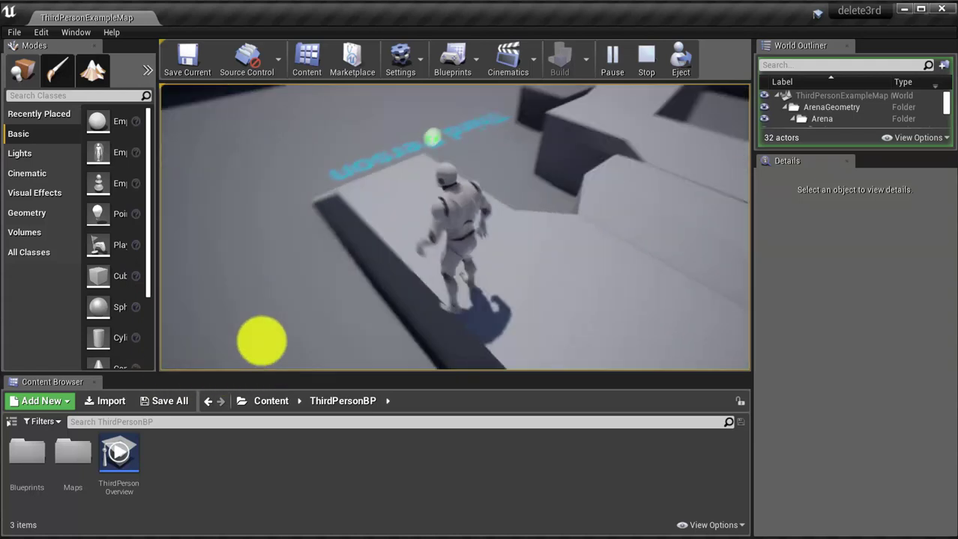
{"action": "key", "text": "w"}
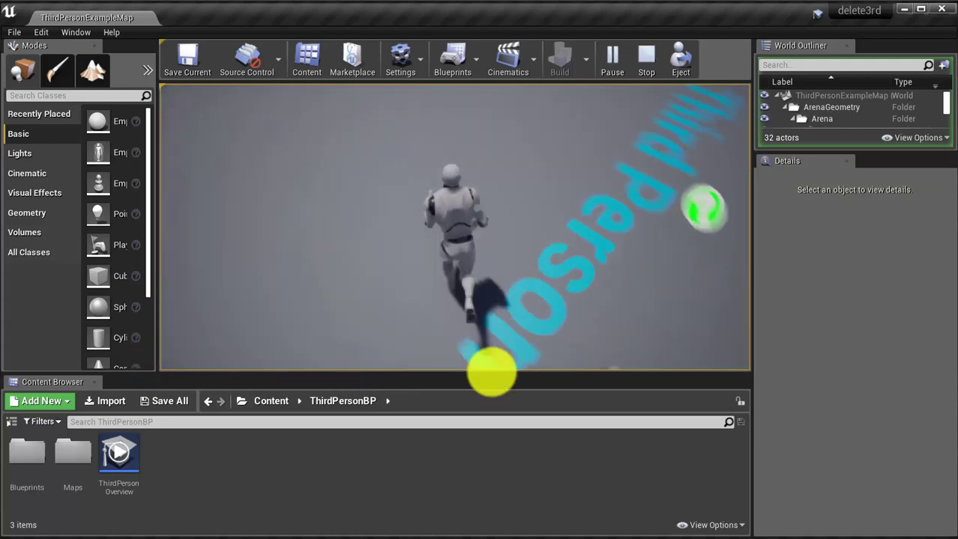
{"action": "key", "text": "w"}
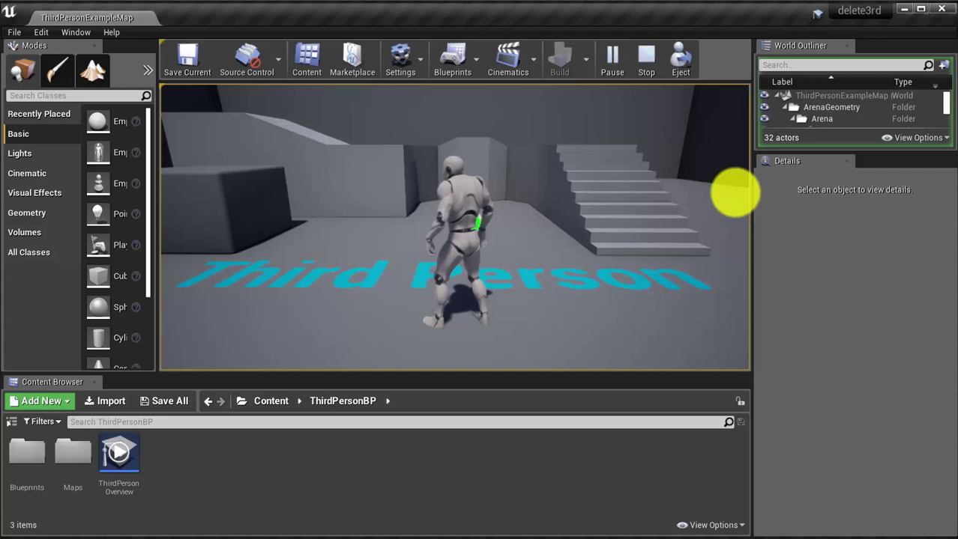
{"action": "key", "text": "Escape"}
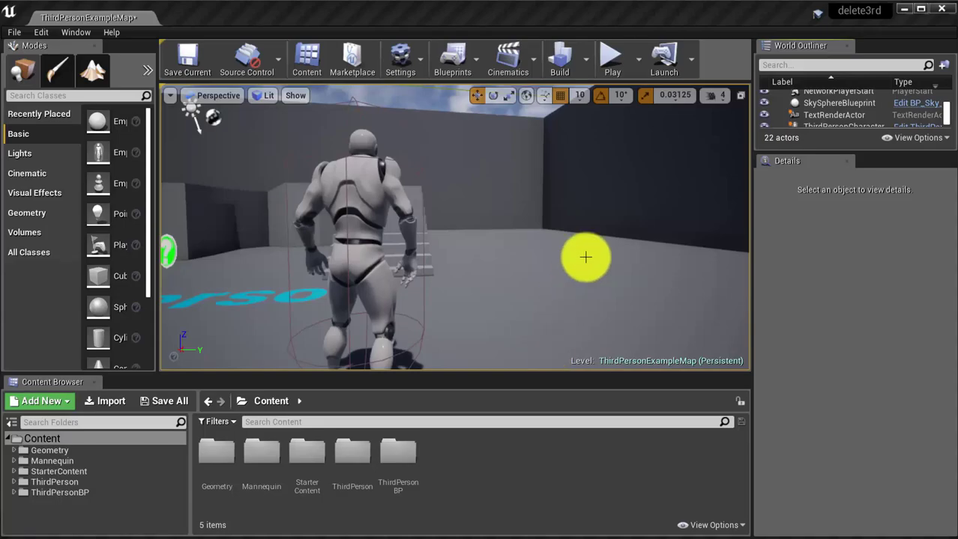
Filter the Content Browser by 'doo' and select the SM_Door mesh.
{"action": "mouse_move", "coordinate": [580, 304]}
{"action": "right_mouse_down"}
{"action": "mouse_move", "coordinate": [608, 303]}
{"action": "mouse_move", "coordinate": [594, 302]}
{"action": "right_mouse_up"}
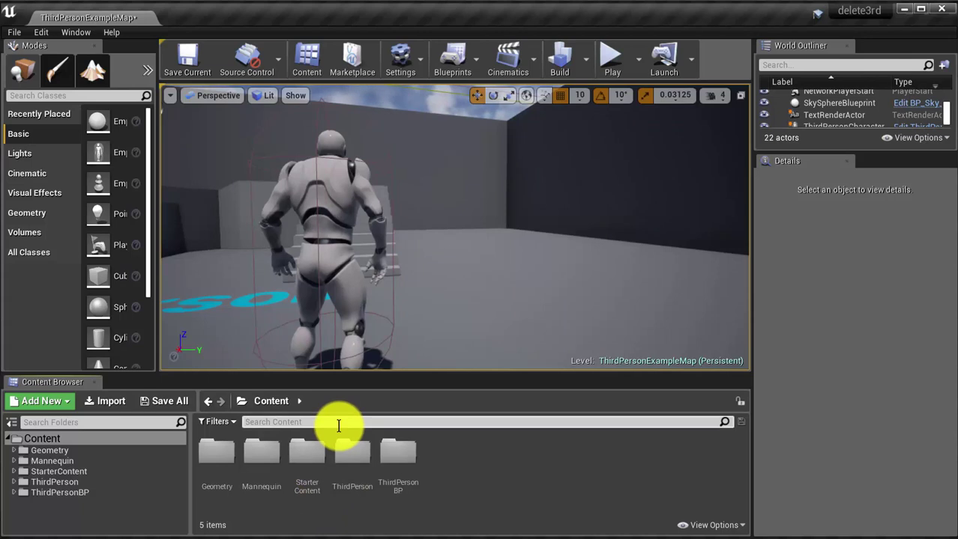
{"action": "type", "text": "door"}
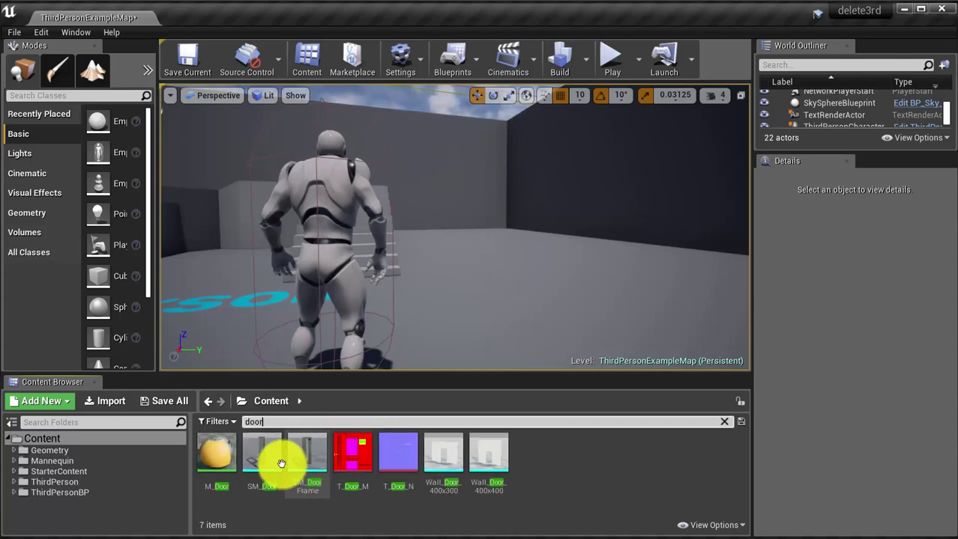
{"action": "left_click", "coordinate": [262, 469]}
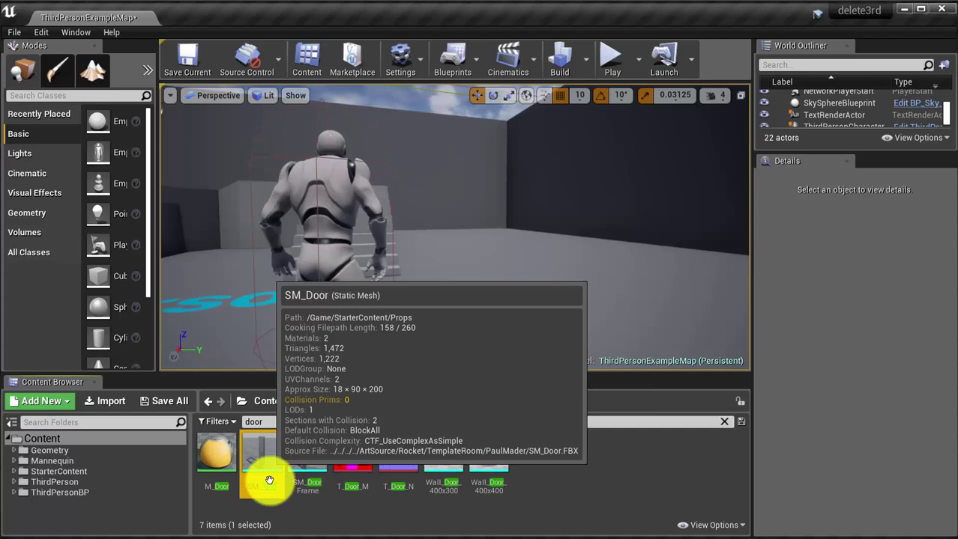
{"action": "left_click", "coordinate": [321, 466]}
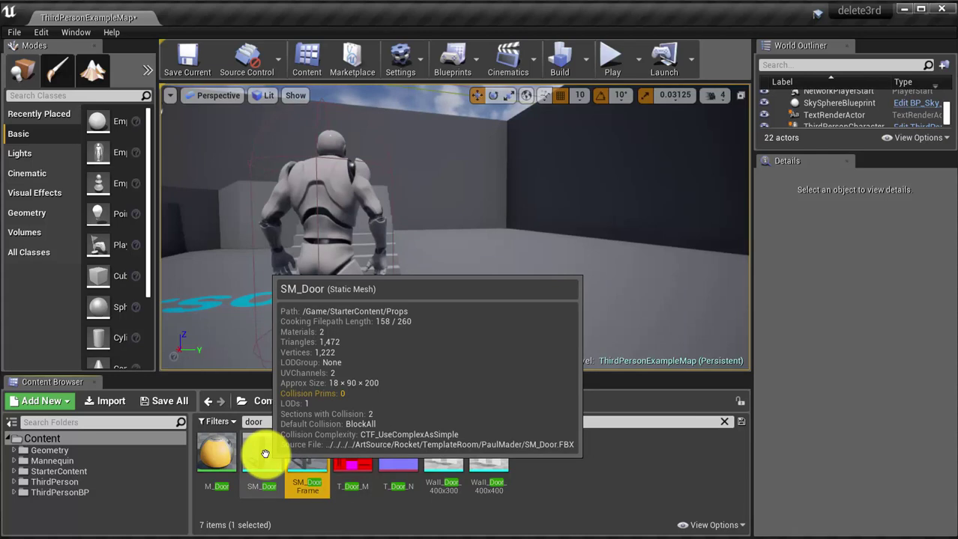
{"action": "left_click", "coordinate": [266, 452]}
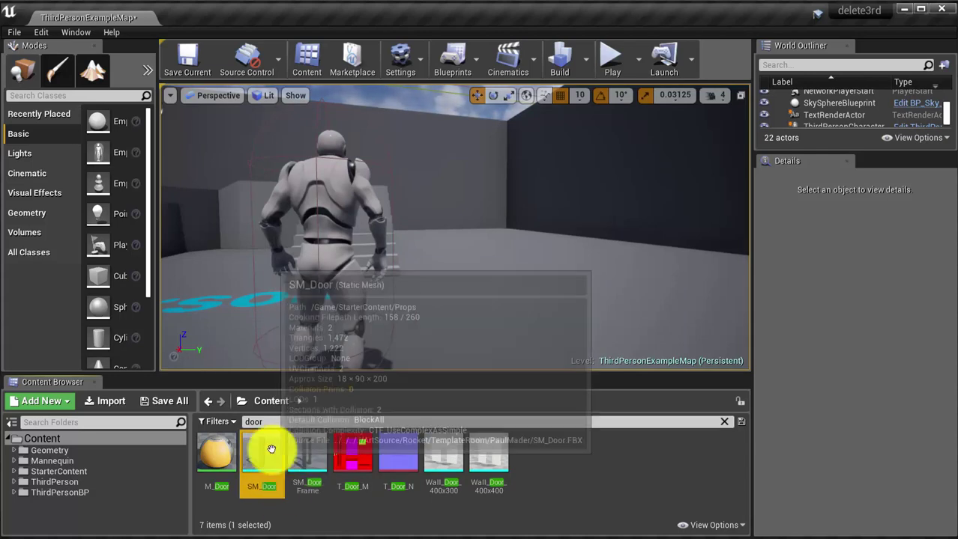
Open SM_Door in the Static Mesh Editor and display its simple collision.
{"action": "double_click", "coordinate": [271, 450]}
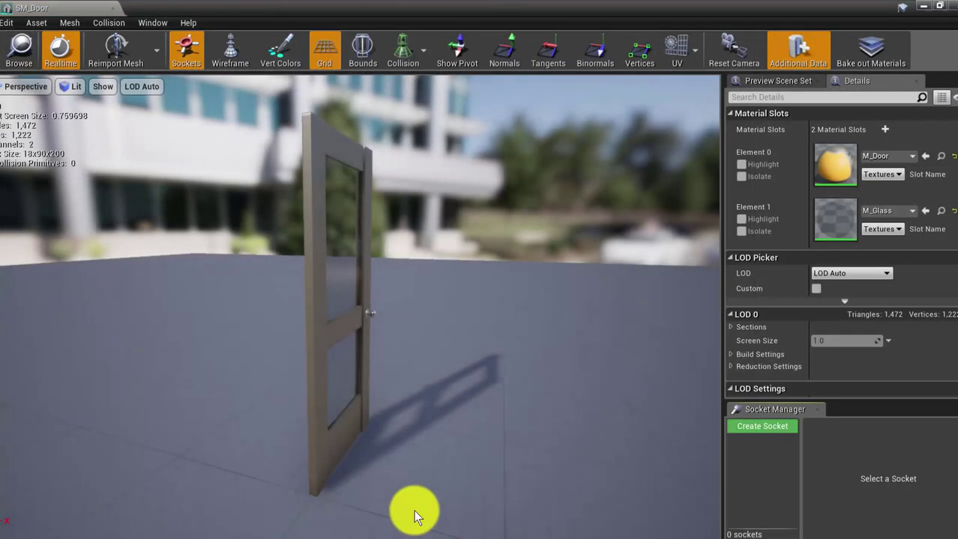
{"action": "left_click", "coordinate": [404, 37]}
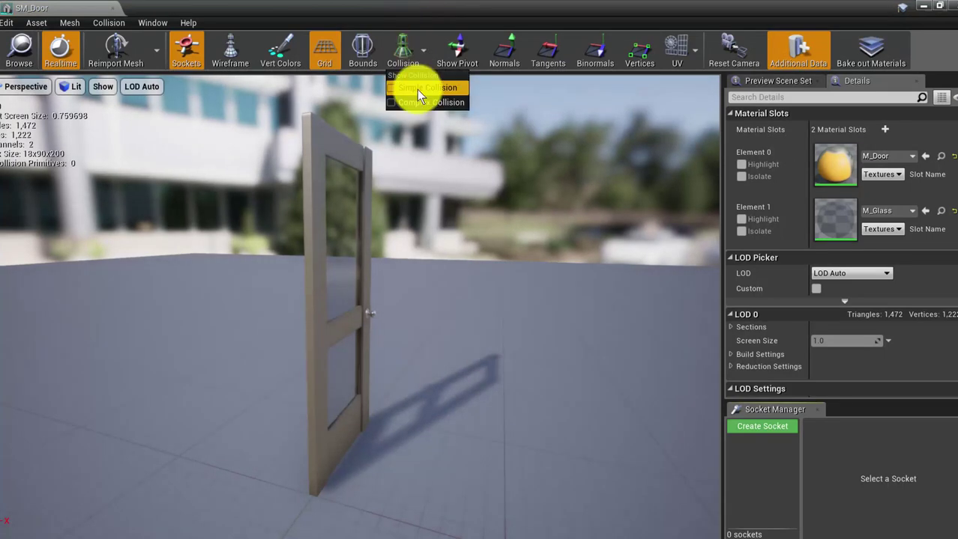
{"action": "left_click", "coordinate": [415, 89]}
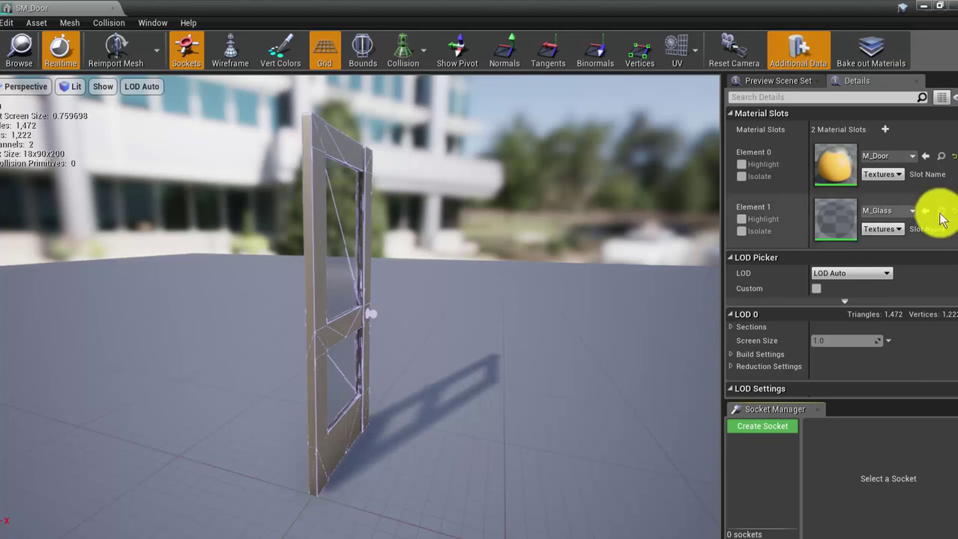
Keep the BlockAll preset and set Collision Complexity to Use Complex Collision As Simple.
{"action": "scroll", "coordinate": [951, 200], "scroll_direction": "down", "scroll_amount": 1}
{"action": "scroll", "coordinate": [948, 210], "scroll_direction": "down", "scroll_amount": 5}
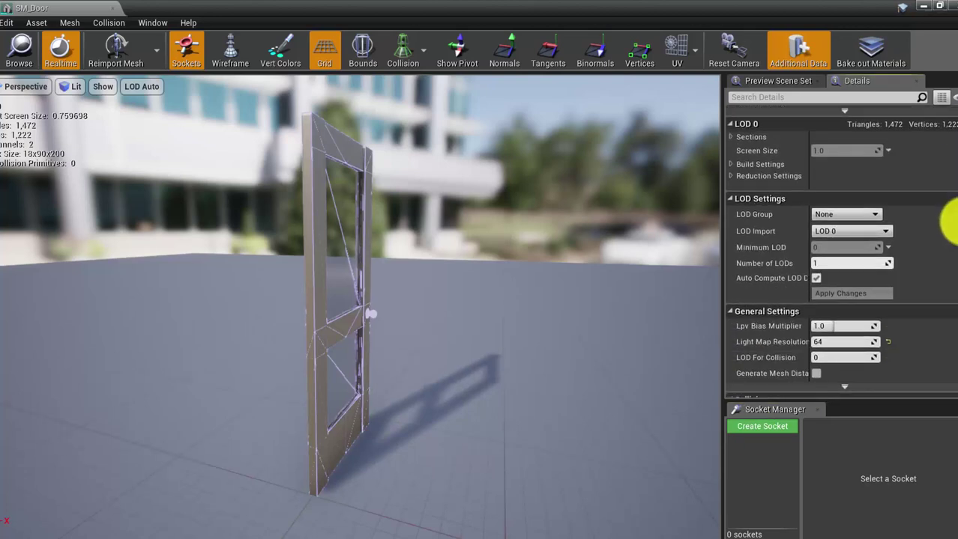
{"action": "scroll", "coordinate": [947, 225], "scroll_direction": "down", "scroll_amount": 4}
{"action": "scroll", "coordinate": [946, 284], "scroll_direction": "down", "scroll_amount": 4}
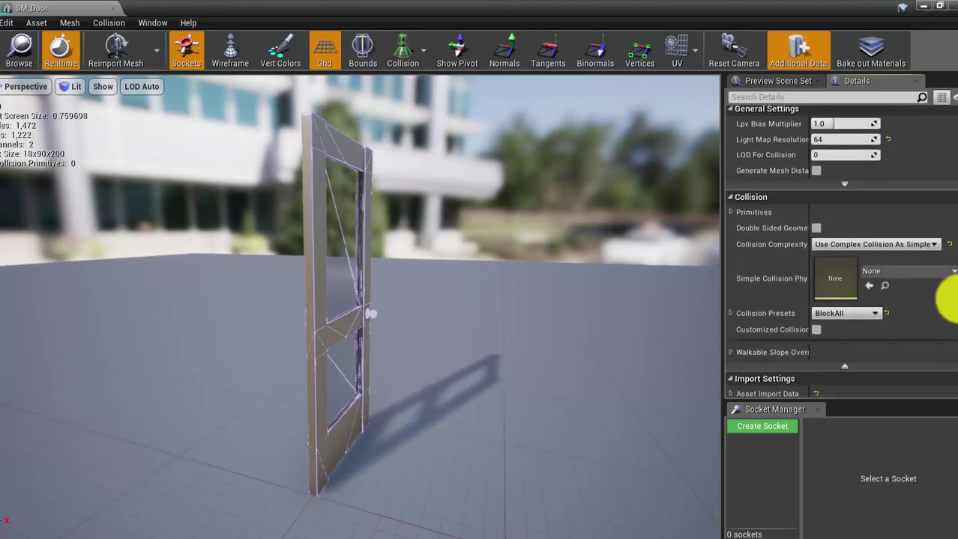
{"action": "left_click", "coordinate": [861, 312]}
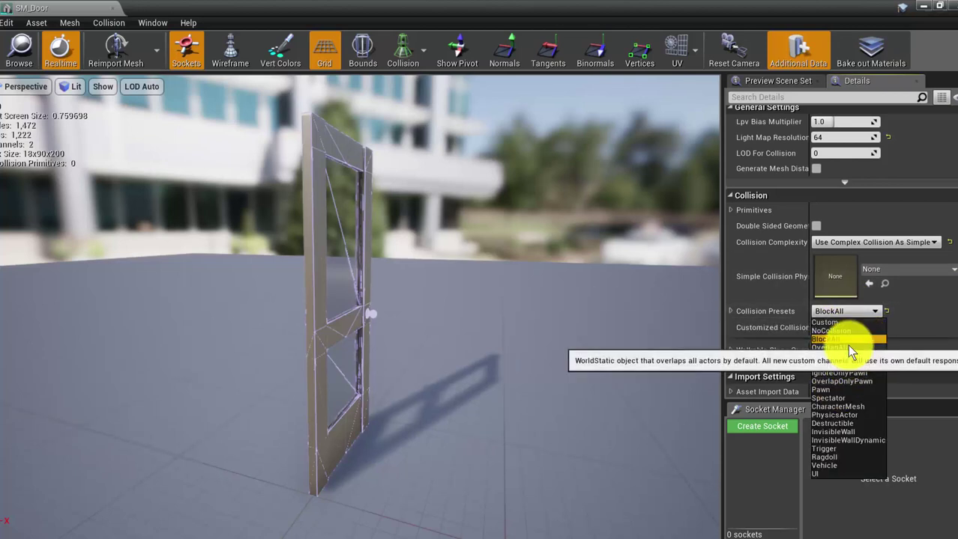
{"action": "left_click", "coordinate": [847, 348]}
{"action": "left_click", "coordinate": [855, 312]}
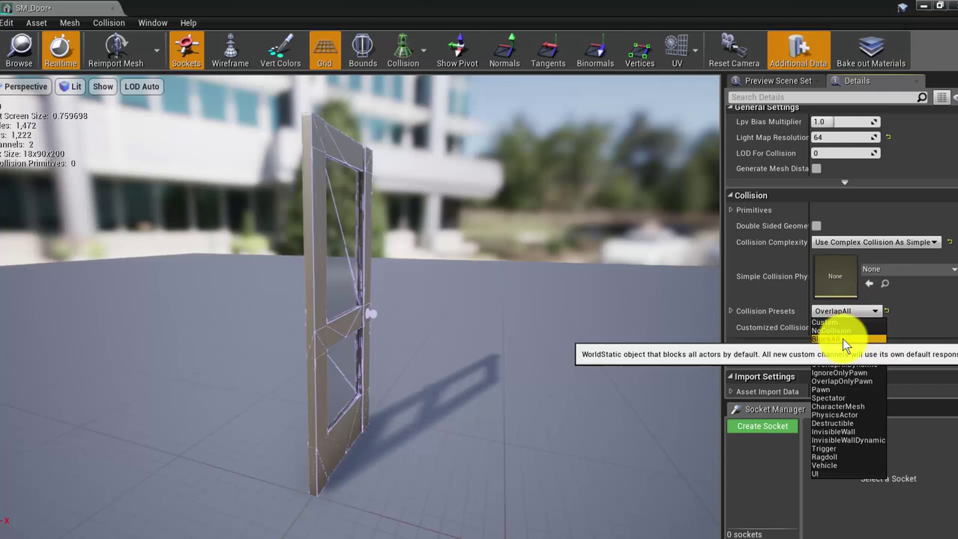
{"action": "left_click", "coordinate": [841, 338]}
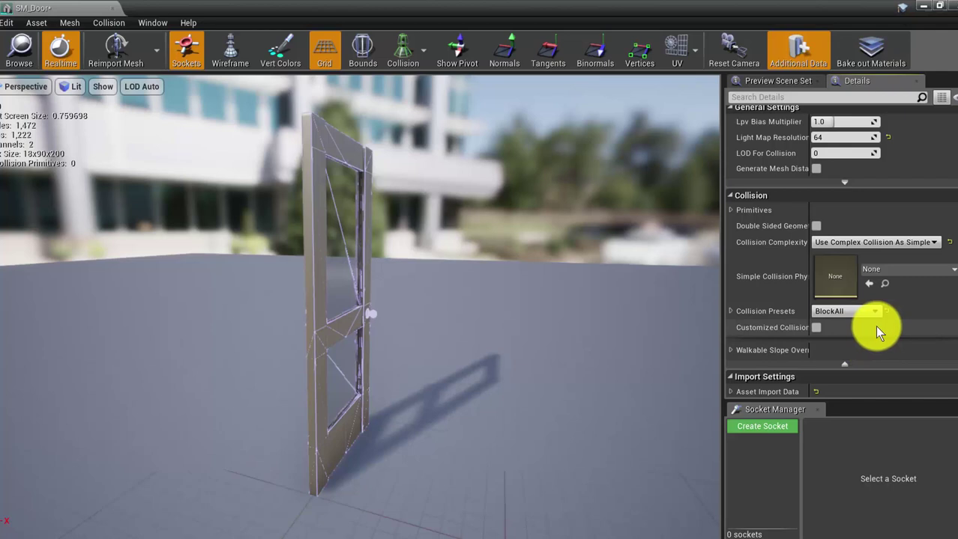
{"action": "left_click", "coordinate": [891, 242]}
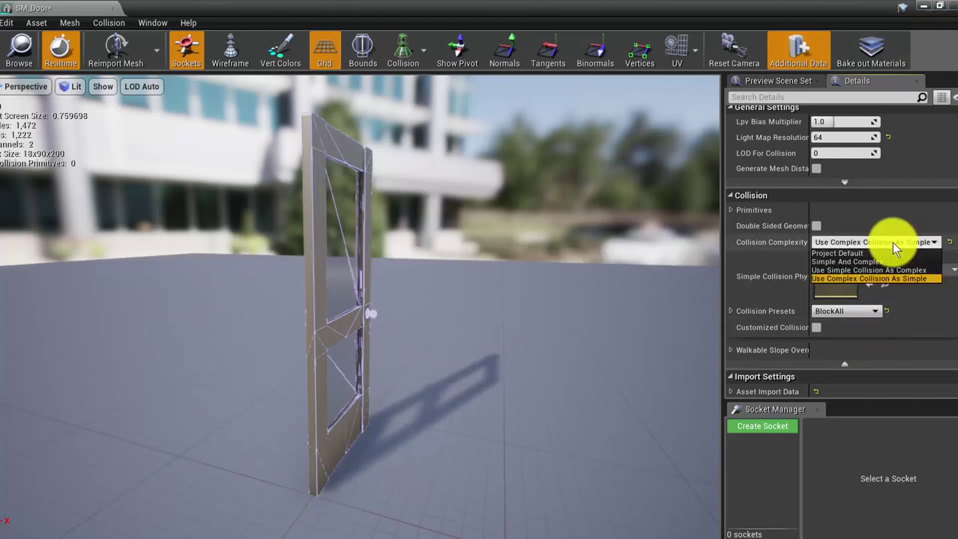
{"action": "left_click", "coordinate": [869, 279]}
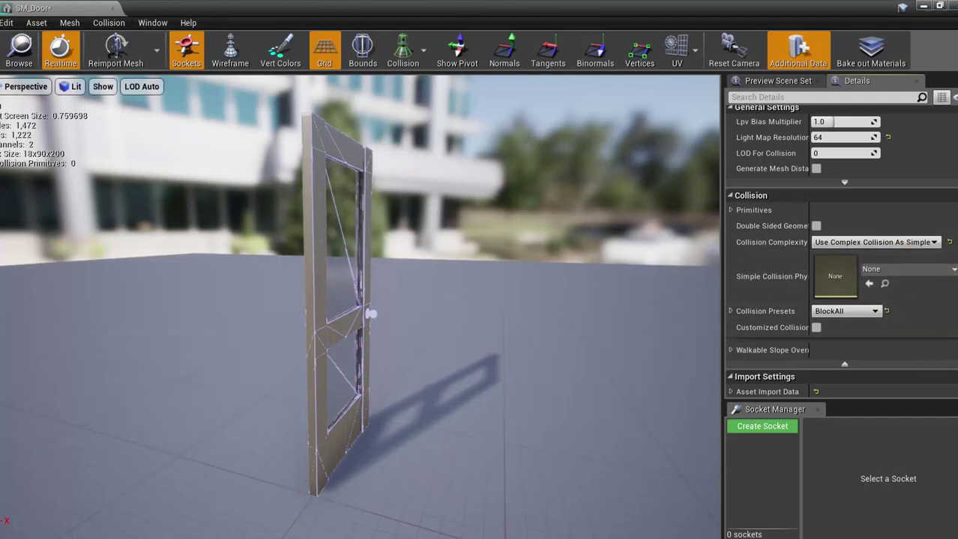
Close the mesh editor and drag SM_Door and SM_DoorFrame into the level.
{"action": "left_click", "coordinate": [108, 9]}
{"action": "left_click", "coordinate": [307, 453], "text": "ctrl"}
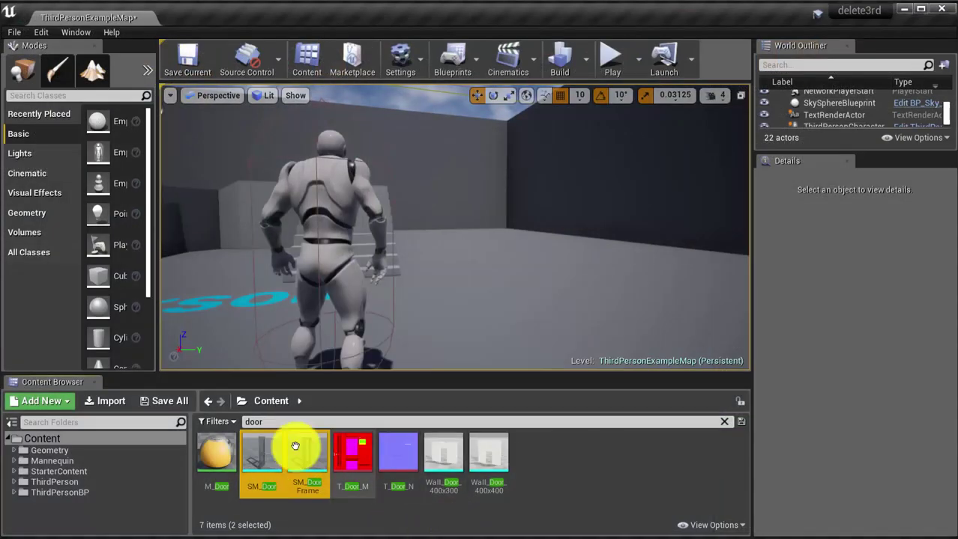
{"action": "left_click_drag", "start_coordinate": [257, 452], "coordinate": [524, 289]}
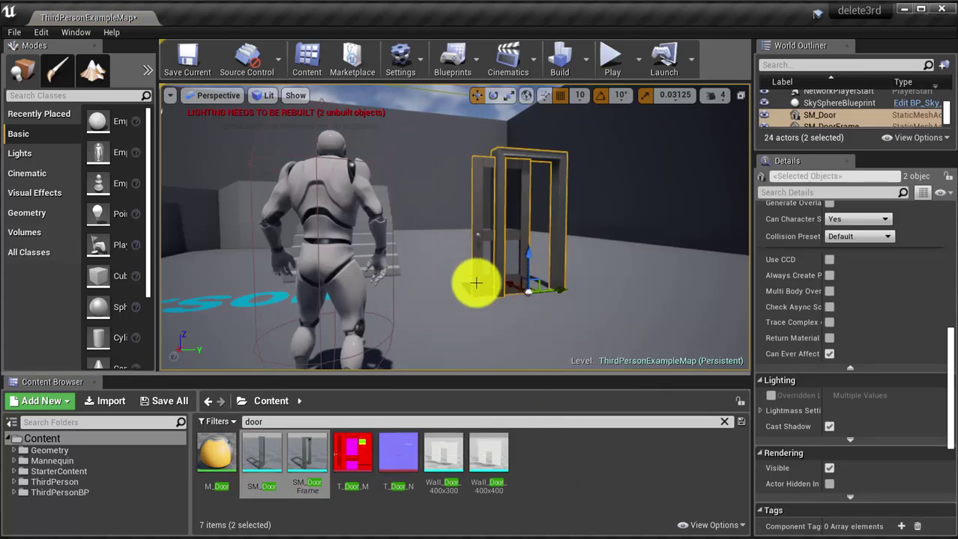
Line the door up with its frame and rotate SM_Door shut inside it.
{"action": "left_click", "coordinate": [543, 289]}
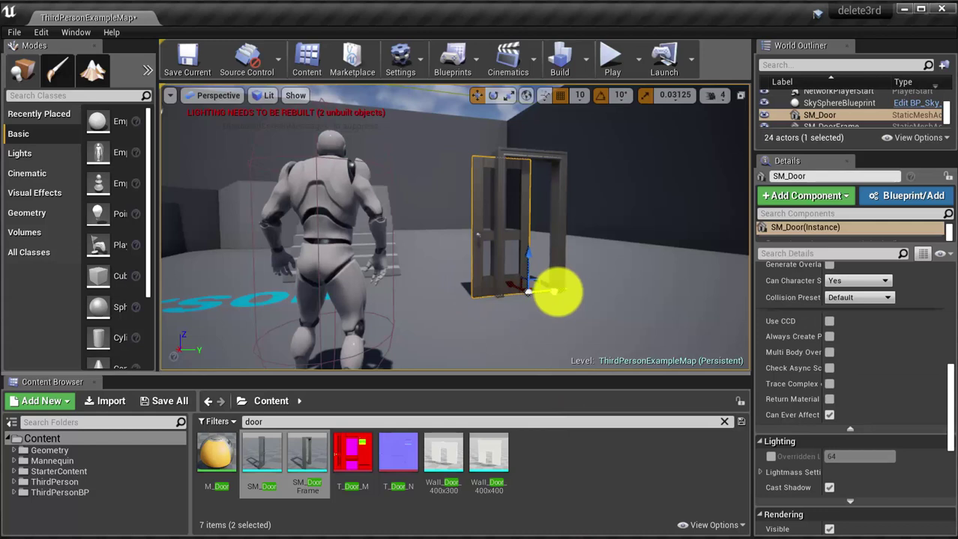
{"action": "left_click_drag", "start_coordinate": [559, 290], "coordinate": [573, 290]}
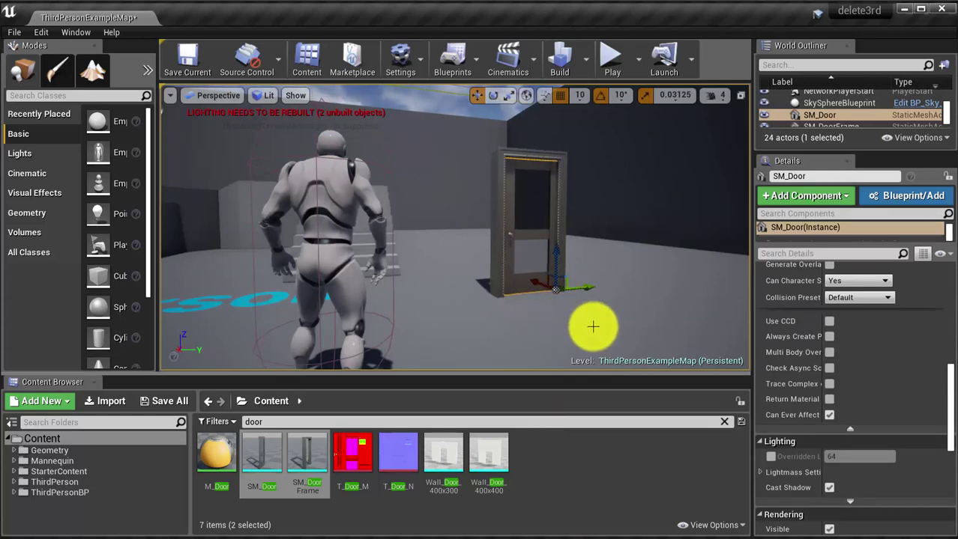
{"action": "right_click_drag", "start_coordinate": [553, 287], "coordinate": [552, 287]}
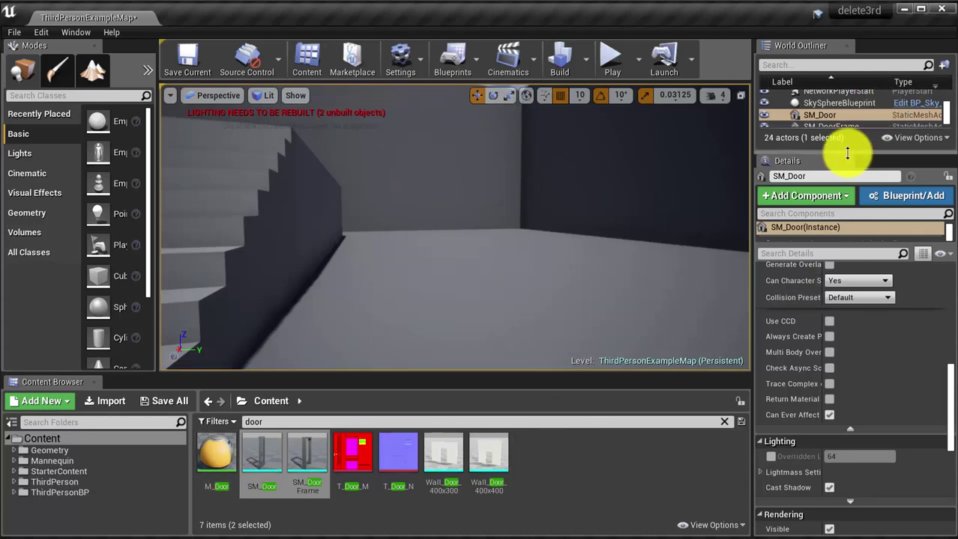
{"action": "left_click_drag", "start_coordinate": [849, 150], "coordinate": [861, 294]}
{"action": "left_click", "coordinate": [843, 213]}
{"action": "left_click", "coordinate": [835, 227]}
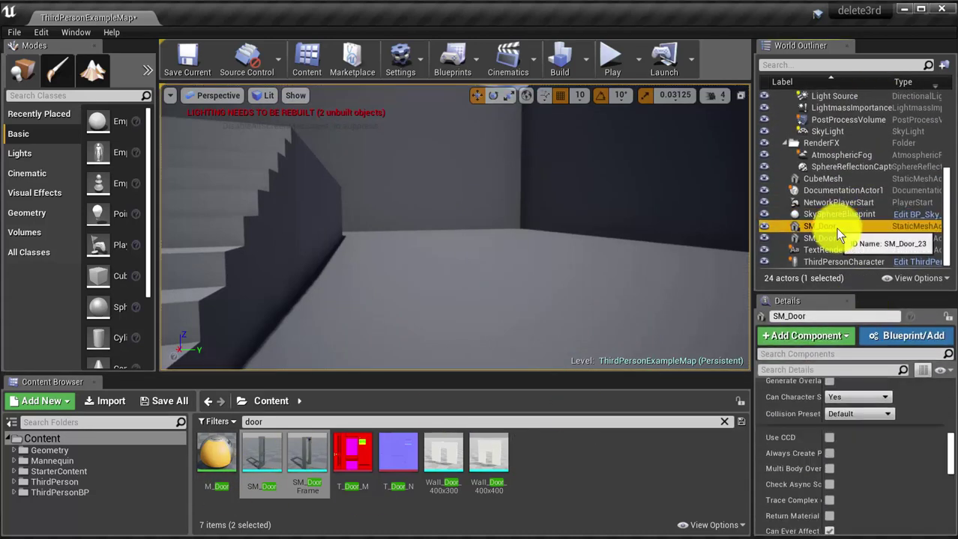
{"action": "double_click", "coordinate": [836, 229]}
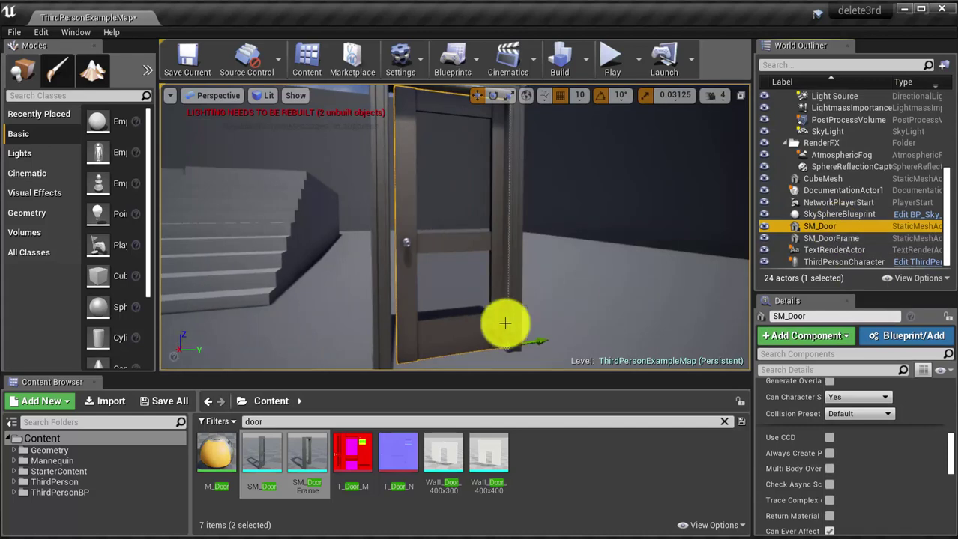
{"action": "left_click_drag", "start_coordinate": [532, 341], "coordinate": [530, 343]}
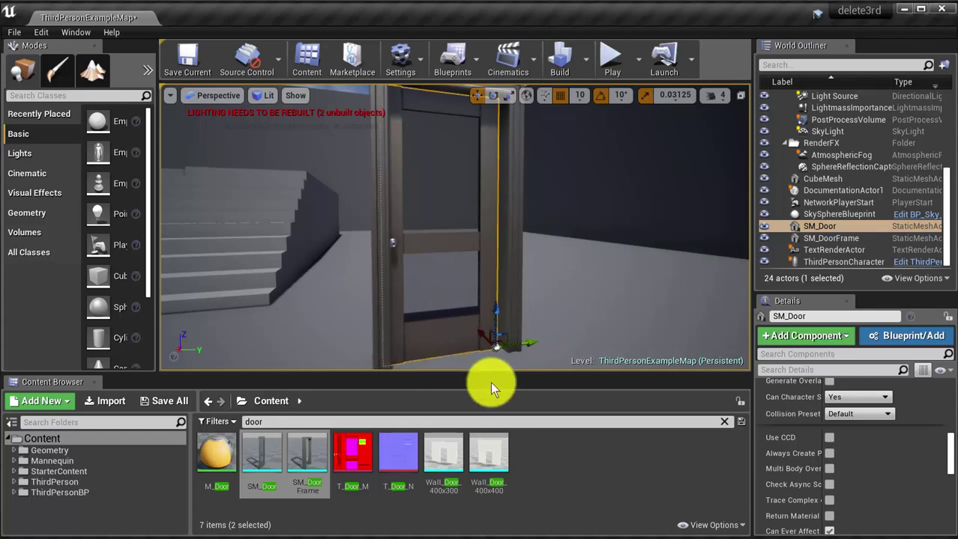
{"action": "left_click", "coordinate": [677, 95]}
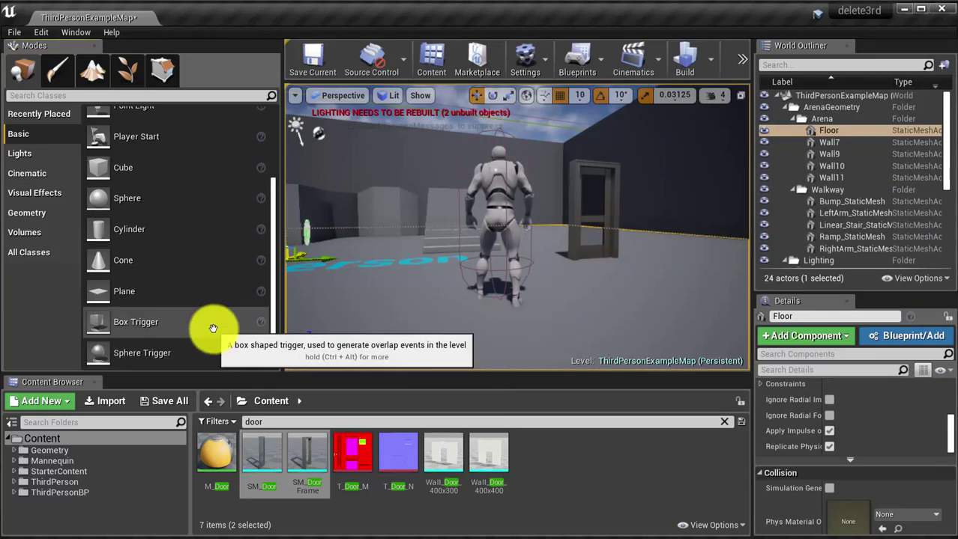
Place a Box Trigger near the door and lower it onto the floor.
{"action": "left_click", "coordinate": [143, 325]}
{"action": "left_click", "coordinate": [141, 326]}
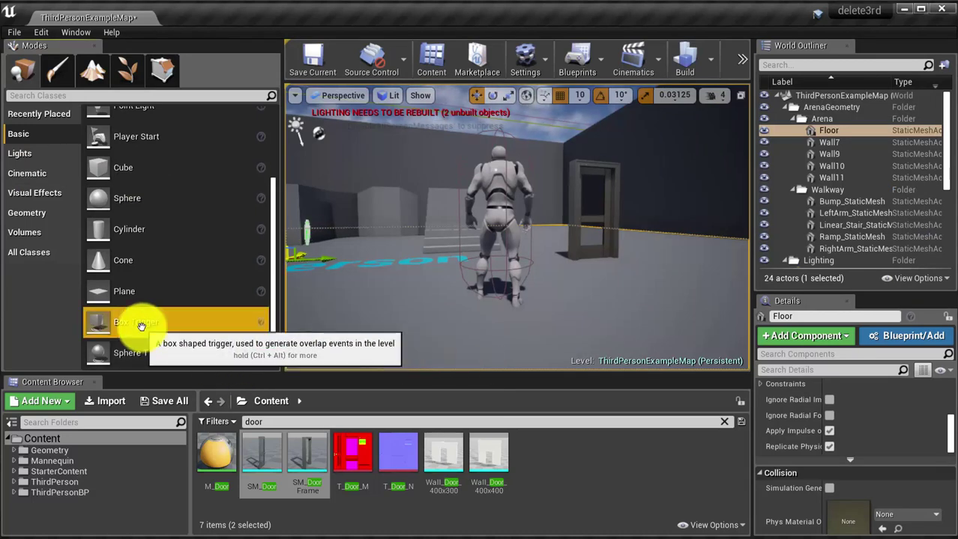
{"action": "left_click_drag", "start_coordinate": [141, 326], "coordinate": [618, 275]}
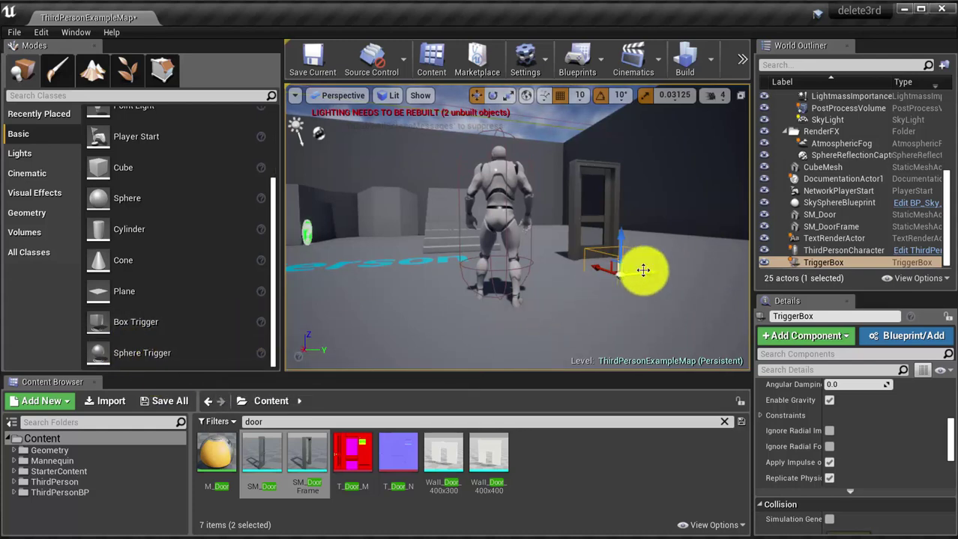
{"action": "key", "text": "e"}
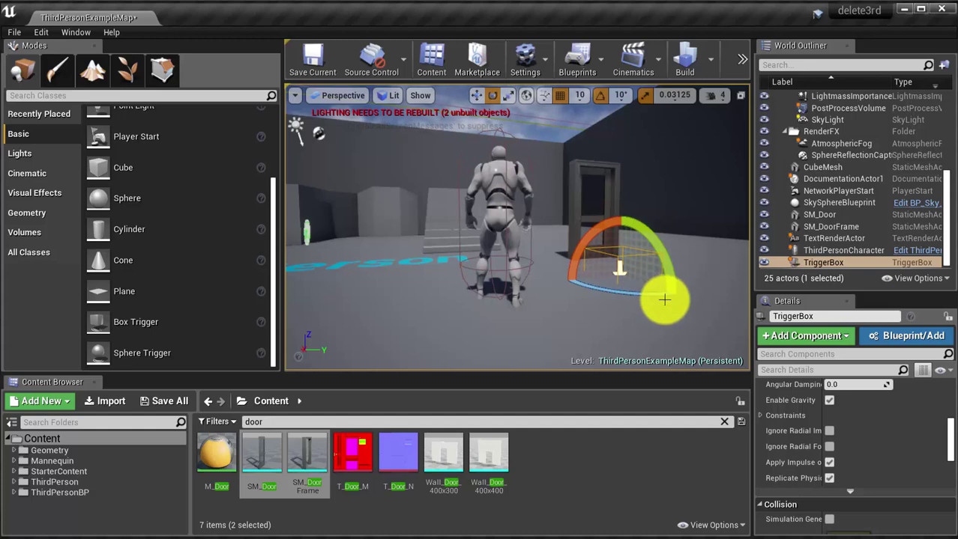
{"action": "key", "text": "r"}
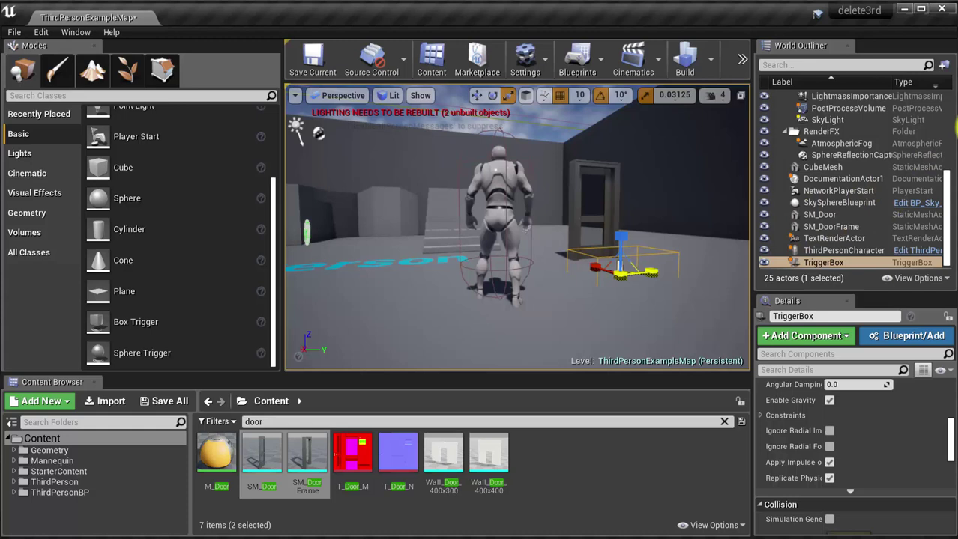
{"action": "key", "text": "w"}
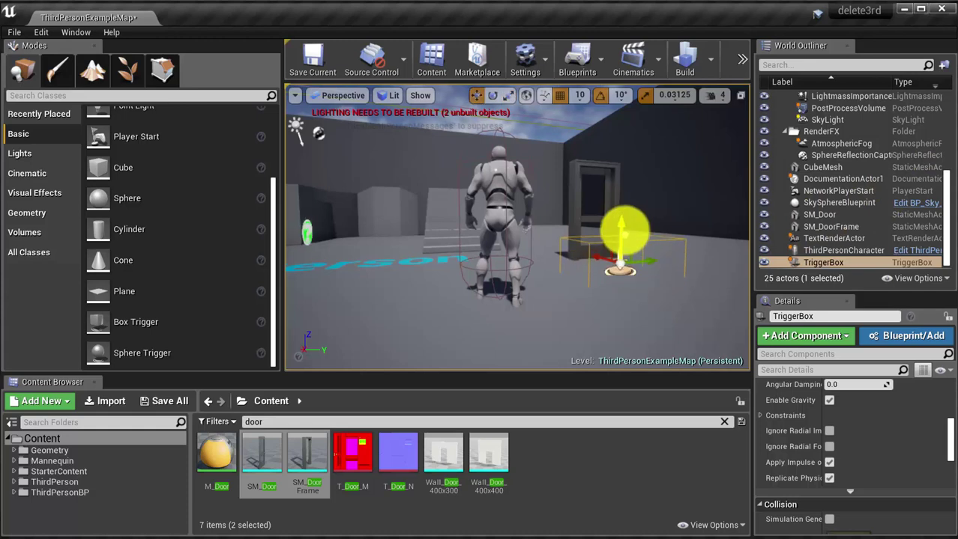
{"action": "left_click_drag", "start_coordinate": [621, 225], "coordinate": [636, 241]}
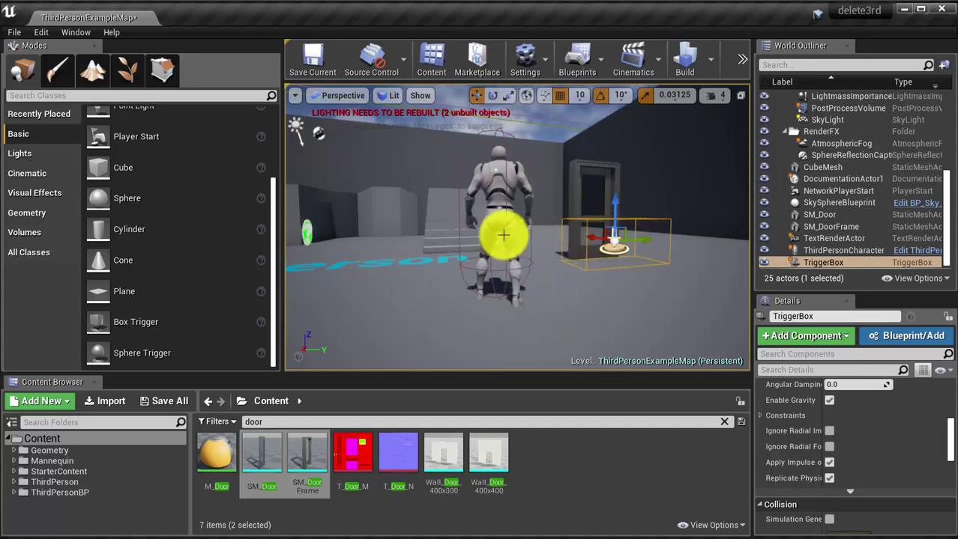
{"action": "key", "text": "f"}
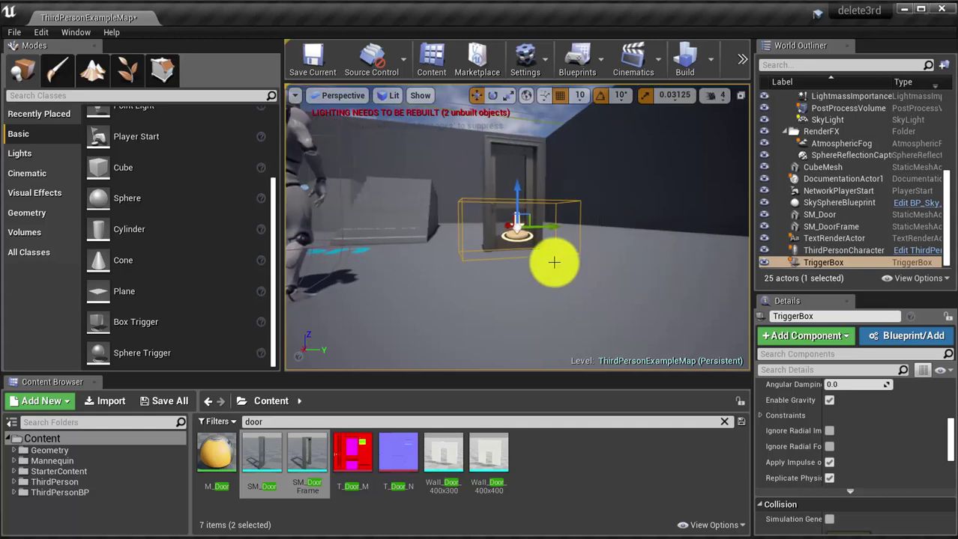
Narrow, shift and shrink the trigger box over the doorway, undoing the last change.
{"action": "scroll", "coordinate": [503, 223], "scroll_direction": "up", "scroll_amount": 2}
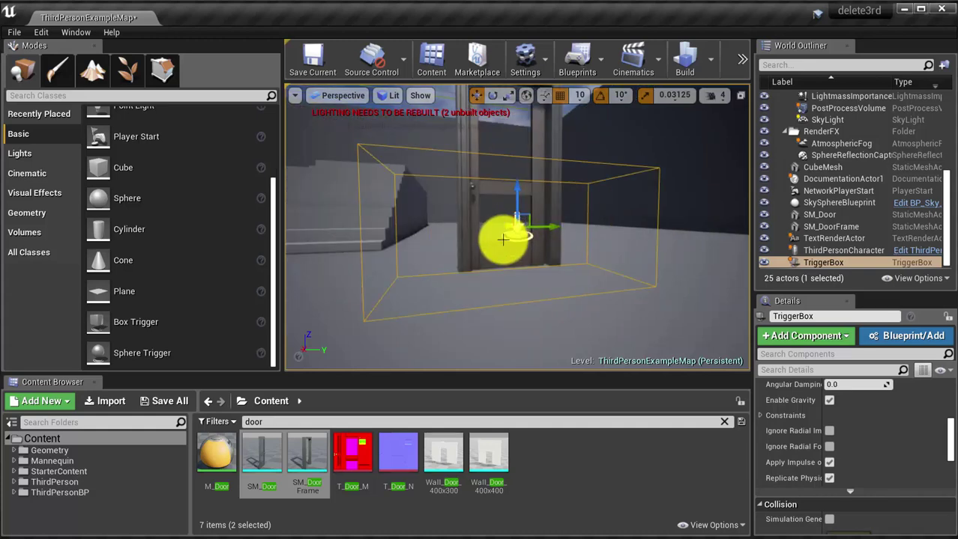
{"action": "key", "text": "e"}
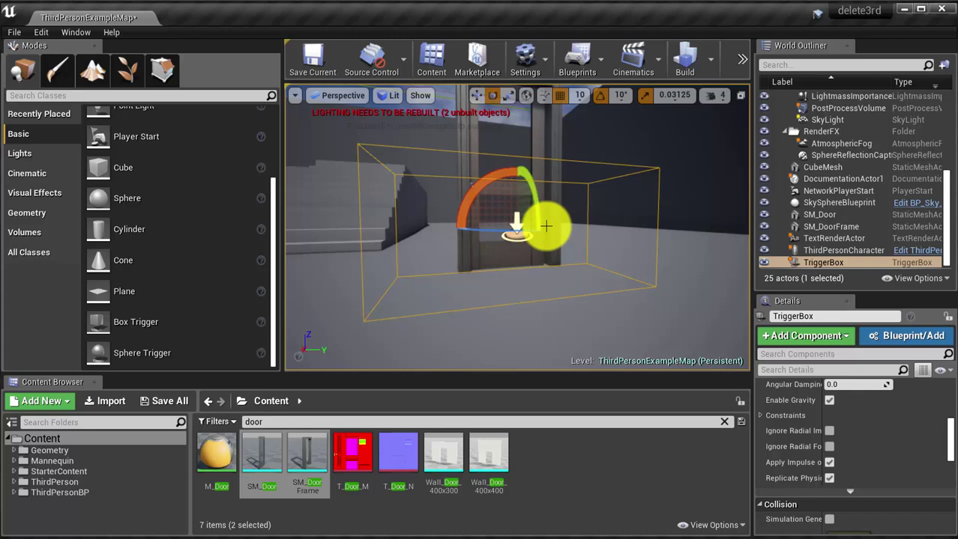
{"action": "key", "text": "r"}
{"action": "left_click_drag", "start_coordinate": [551, 224], "coordinate": [186, 347]}
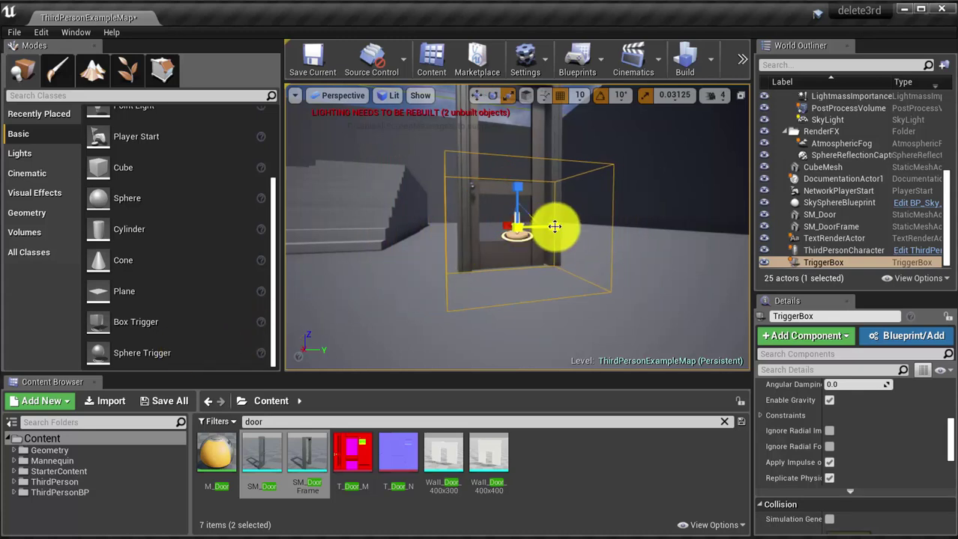
{"action": "key", "text": "w"}
{"action": "left_click_drag", "start_coordinate": [547, 229], "coordinate": [561, 230]}
{"action": "key", "text": "e"}
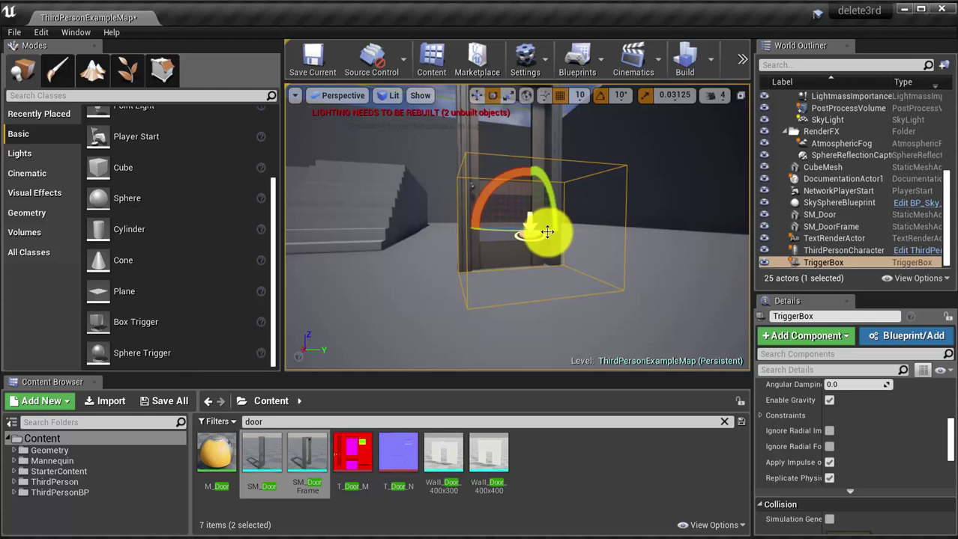
{"action": "key", "text": "r"}
{"action": "left_click_drag", "start_coordinate": [513, 218], "coordinate": [693, 358]}
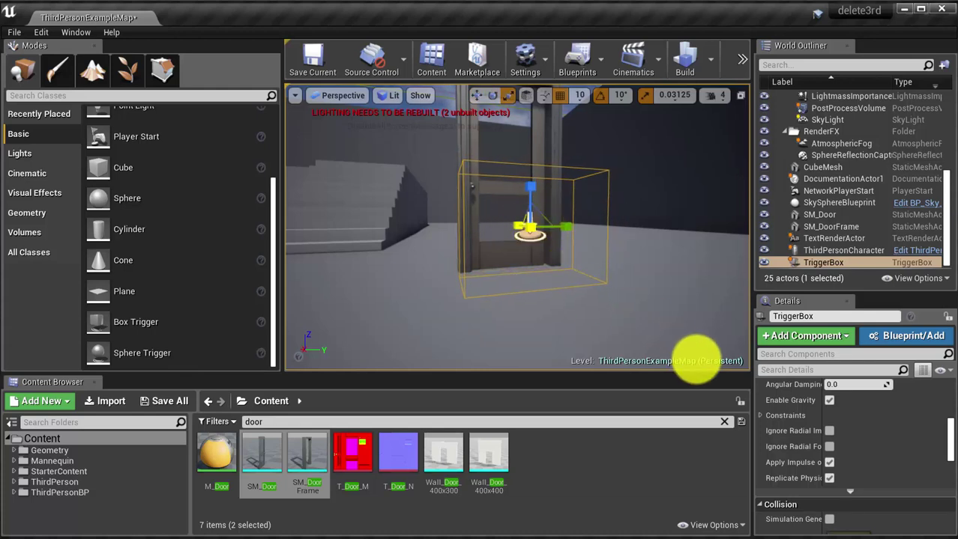
{"action": "key", "text": "w"}
{"action": "key", "text": "ctrl+z"}
{"action": "key", "text": "ctrl+z"}
{"action": "key", "text": "ctrl+z"}
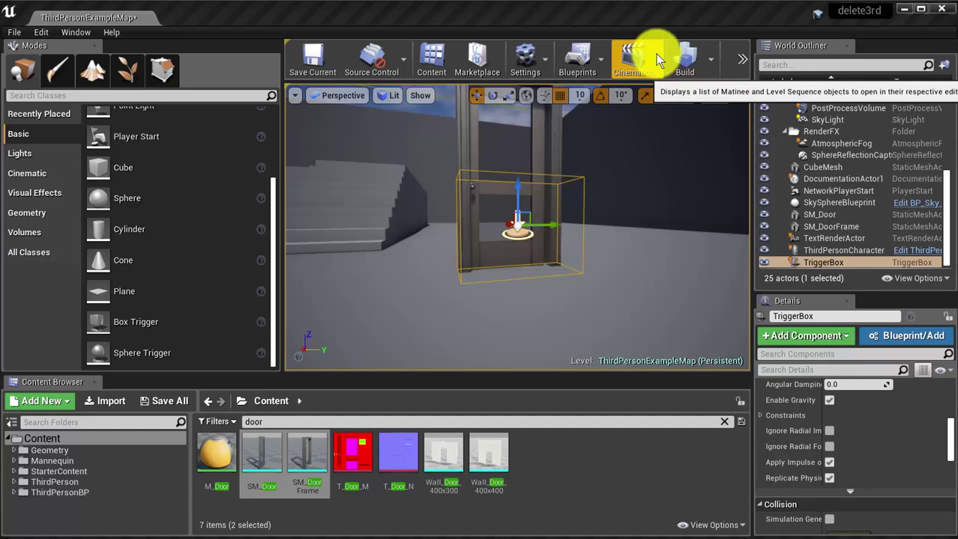
Open the Cinematics toolbar dropdown to reveal Add Level Sequence, Add Master Sequence and Add Matinee.
{"action": "left_click", "coordinate": [656, 54]}
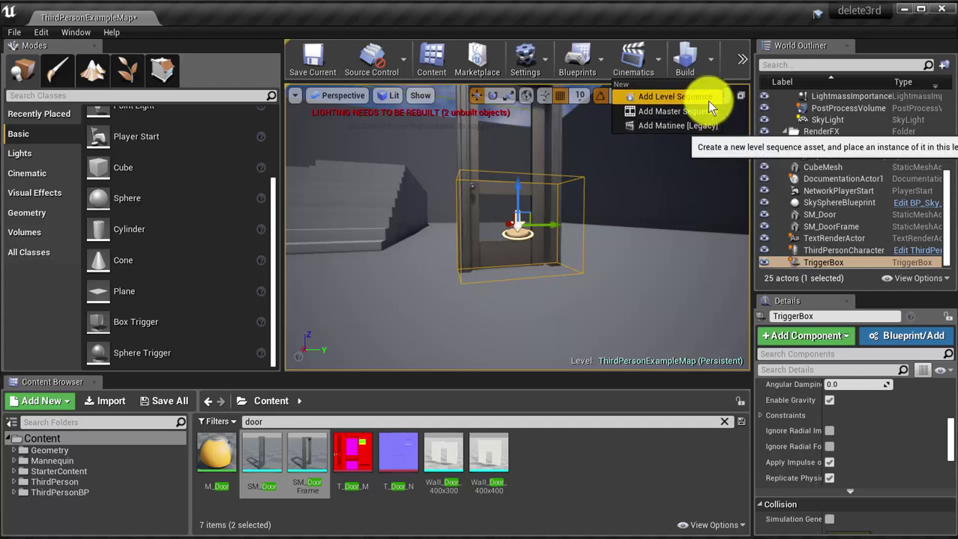
Add a Level Sequence and save it as seq_door.
{"action": "left_click", "coordinate": [708, 101]}
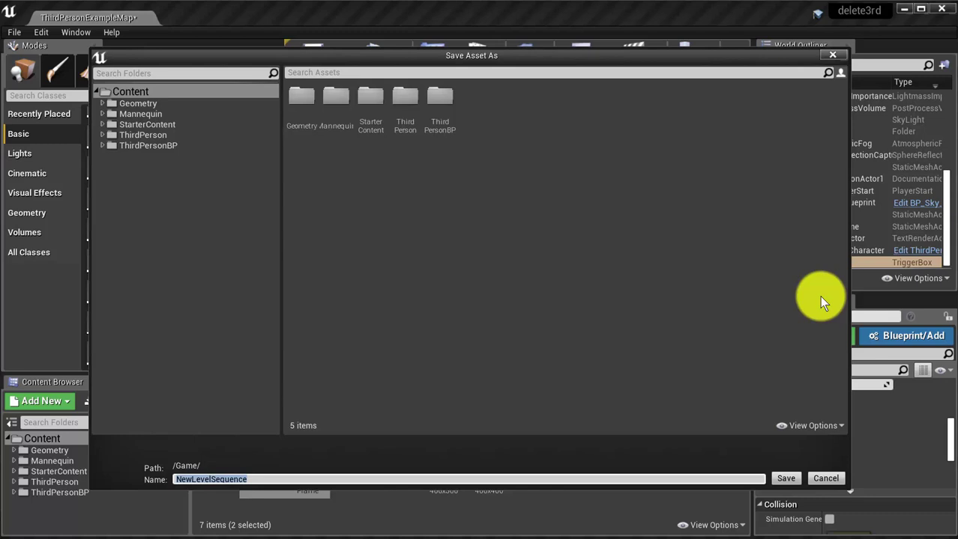
{"action": "type", "text": "seq_door"}
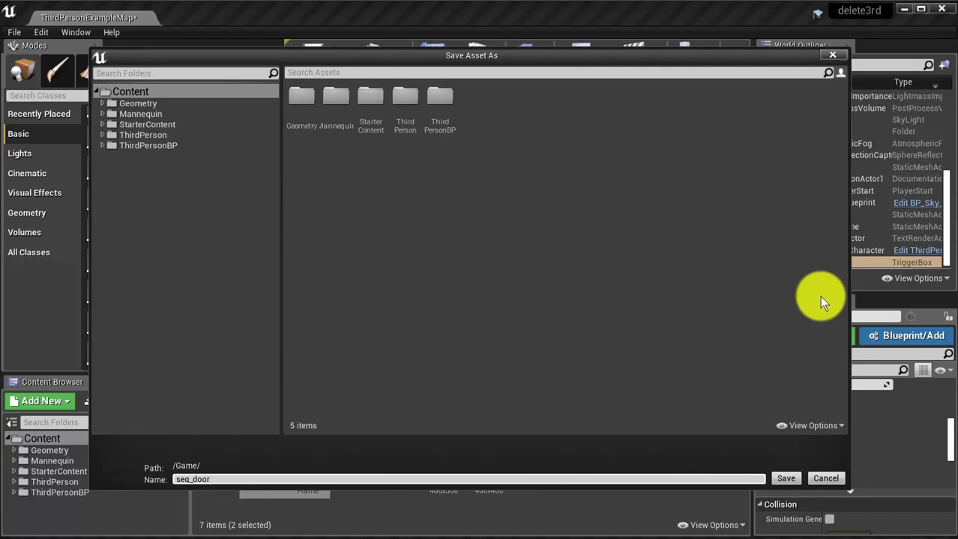
{"action": "key", "text": "Return"}
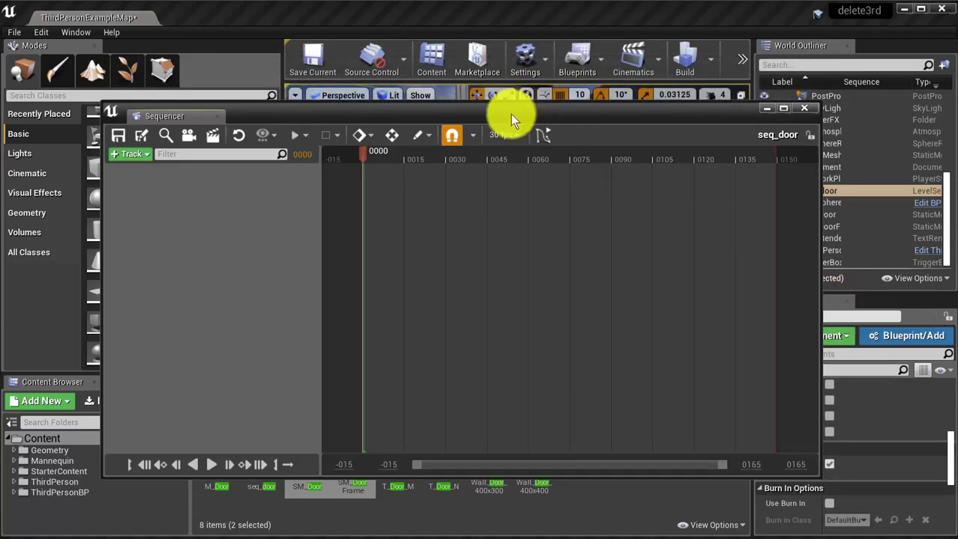
With the SM_Door actor selected, open Sequencer's + Track > Actor To Sequencer list.
{"action": "left_click_drag", "start_coordinate": [510, 114], "coordinate": [467, 92]}
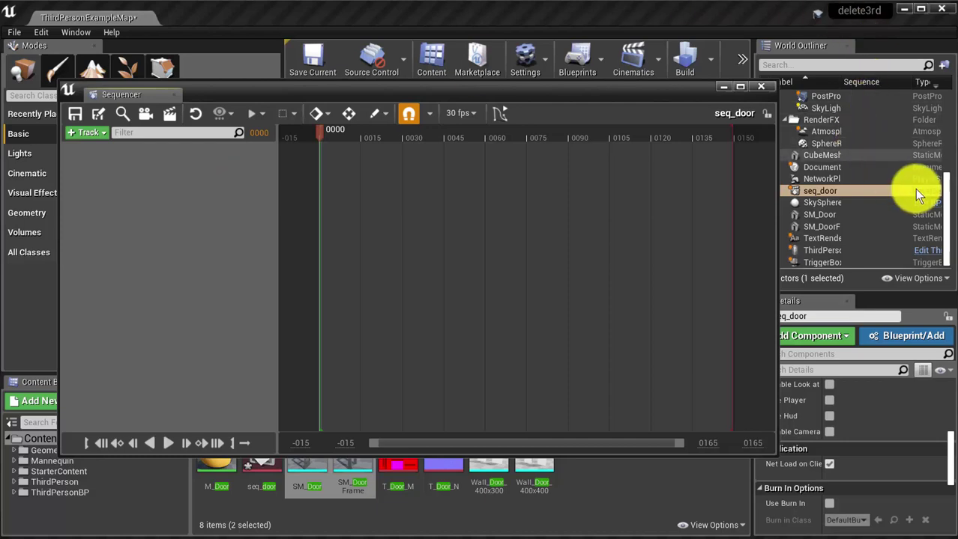
{"action": "scroll", "coordinate": [948, 213], "scroll_direction": "up", "scroll_amount": 5}
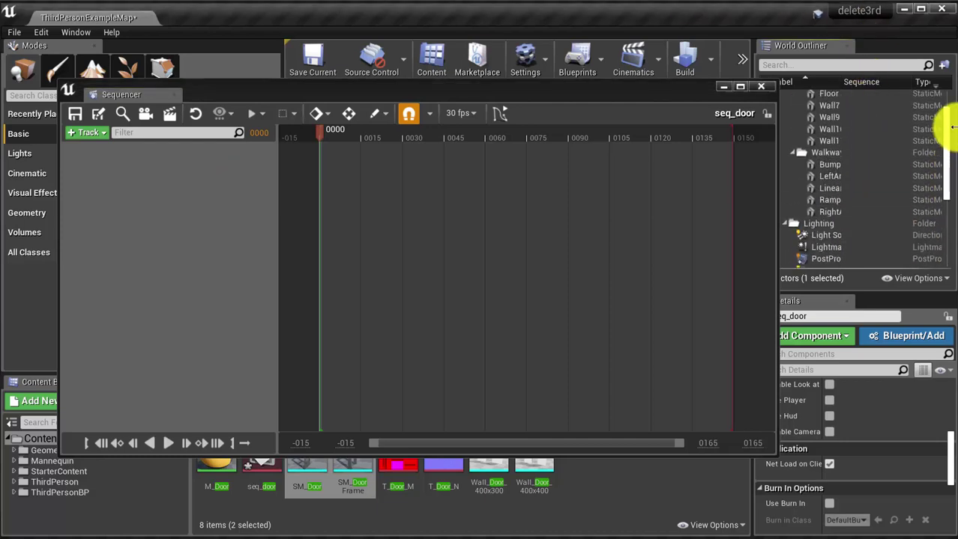
{"action": "scroll", "coordinate": [945, 202], "scroll_direction": "down", "scroll_amount": 5}
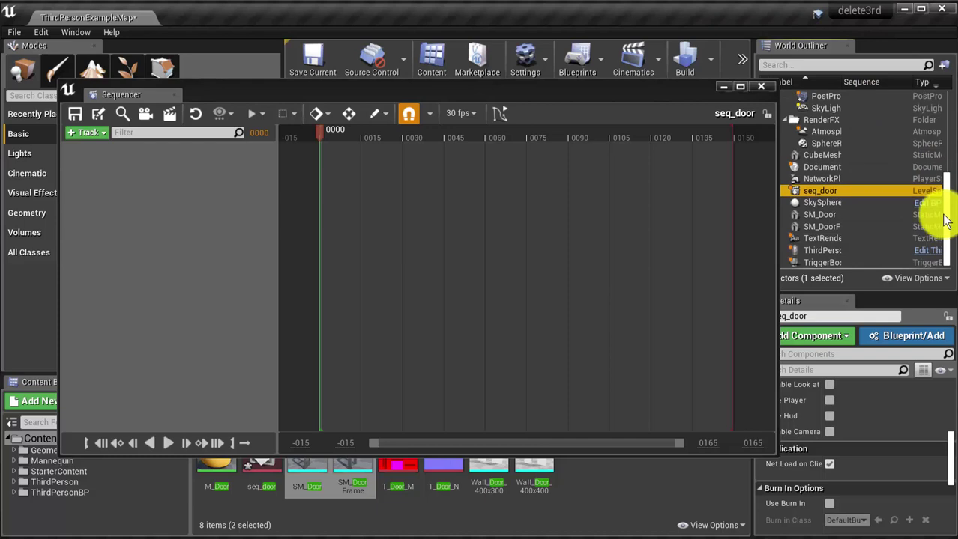
{"action": "left_click", "coordinate": [831, 216]}
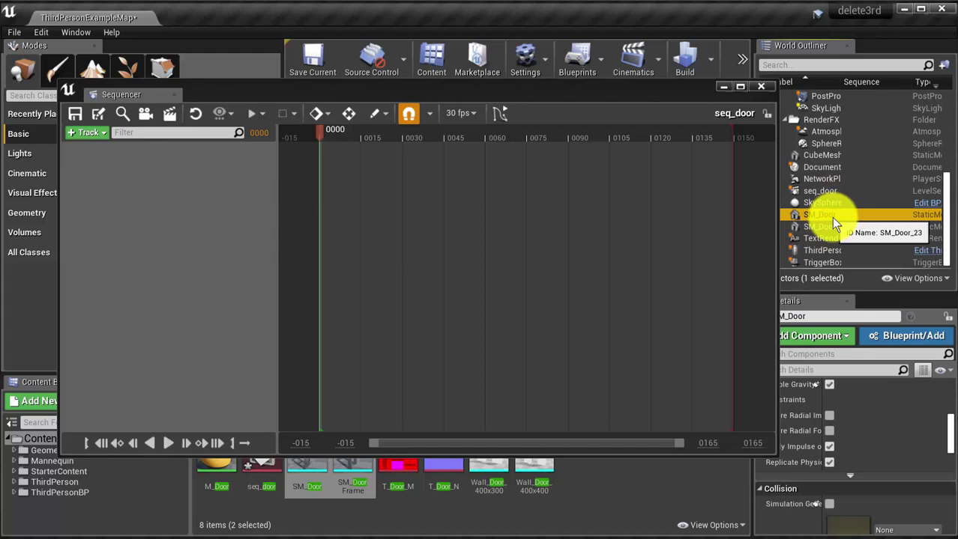
{"action": "left_click", "coordinate": [98, 133]}
{"action": "mouse_move", "coordinate": [133, 147]}
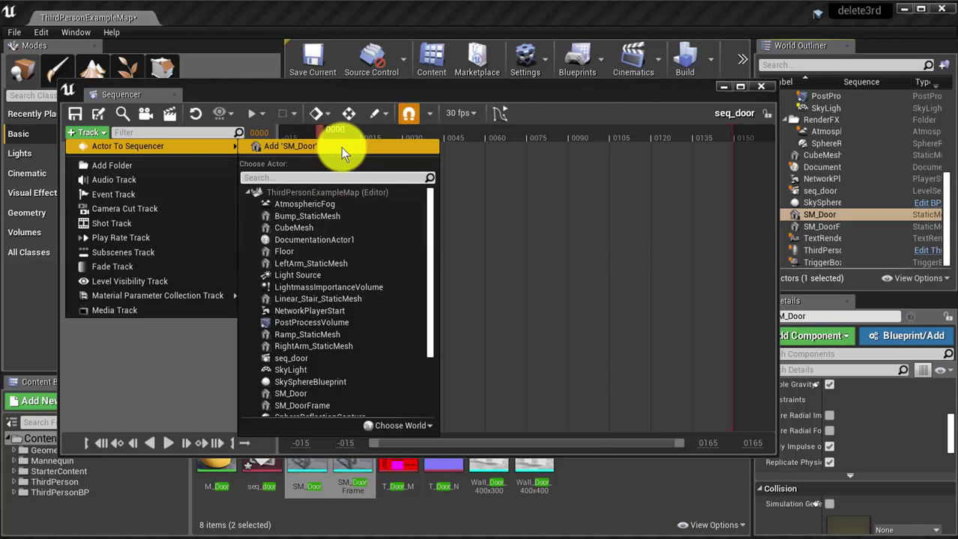
Add SM_Door to seq_door as a track and show its Transform channels.
{"action": "left_click", "coordinate": [341, 148]}
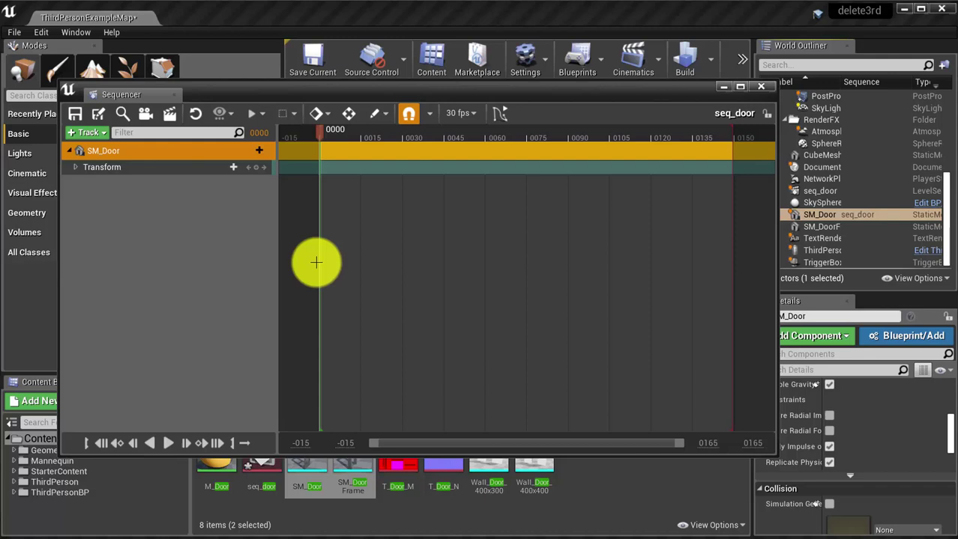
{"action": "left_click", "coordinate": [75, 167]}
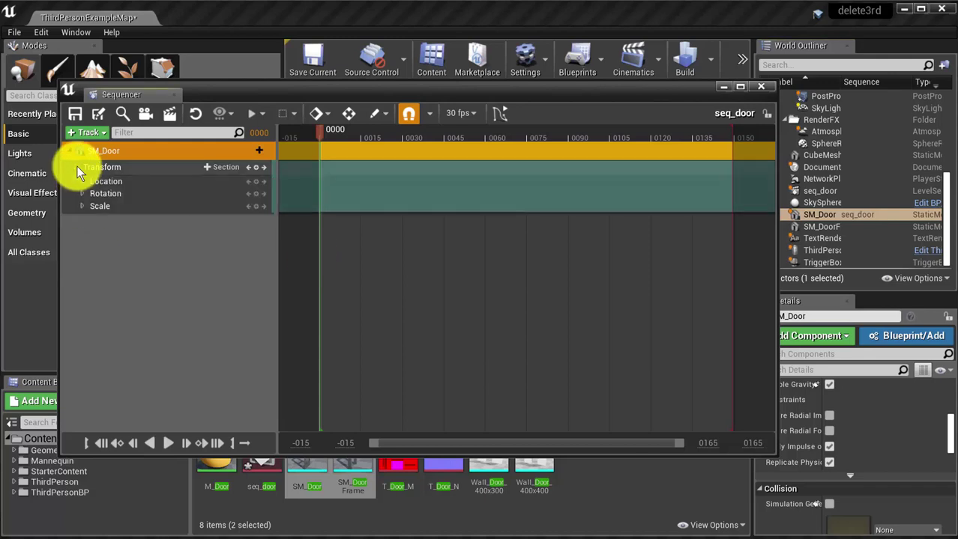
{"action": "left_click_drag", "start_coordinate": [321, 103], "coordinate": [342, 303]}
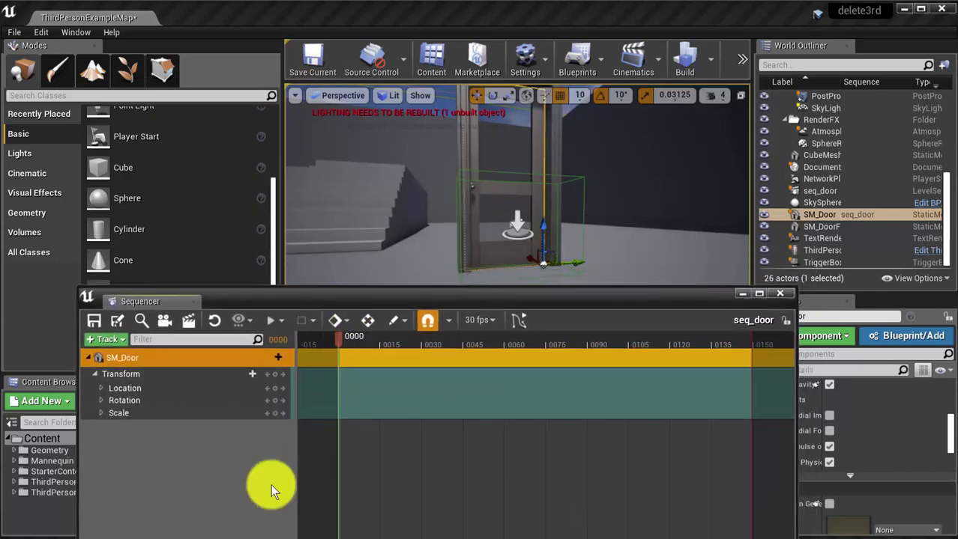
Key the door's transform at frame 0000 (location -570, 690, 130), showing Location and Rotation channels.
{"action": "left_click", "coordinate": [274, 374]}
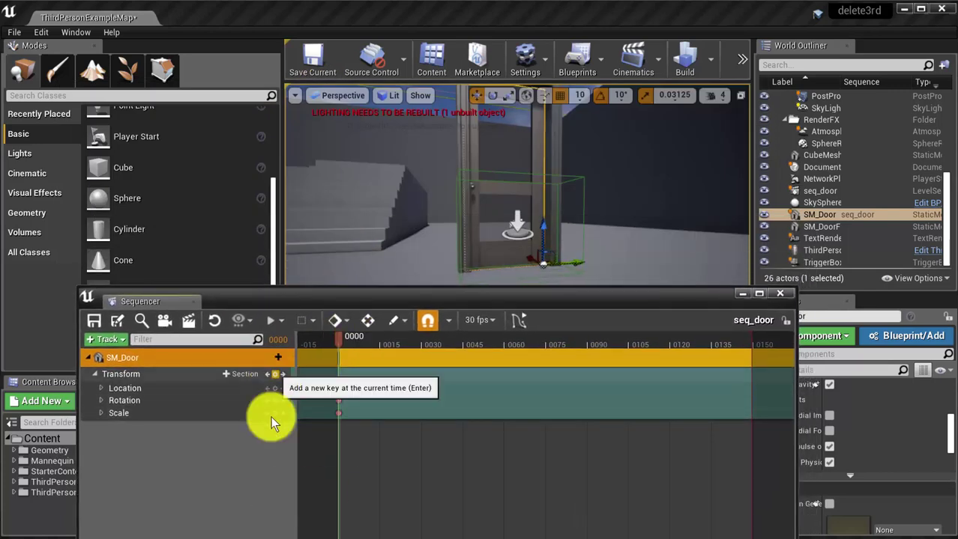
{"action": "left_click", "coordinate": [277, 373]}
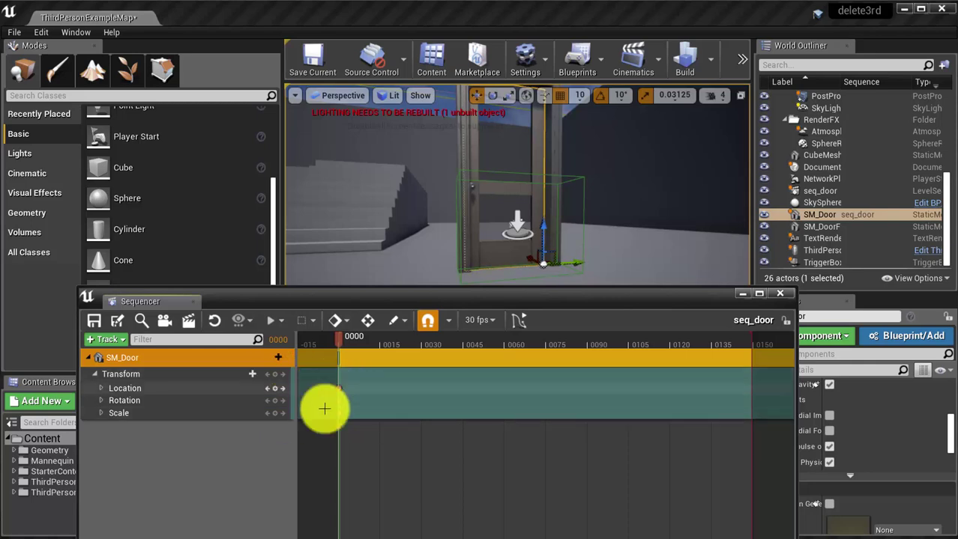
{"action": "left_click", "coordinate": [102, 389]}
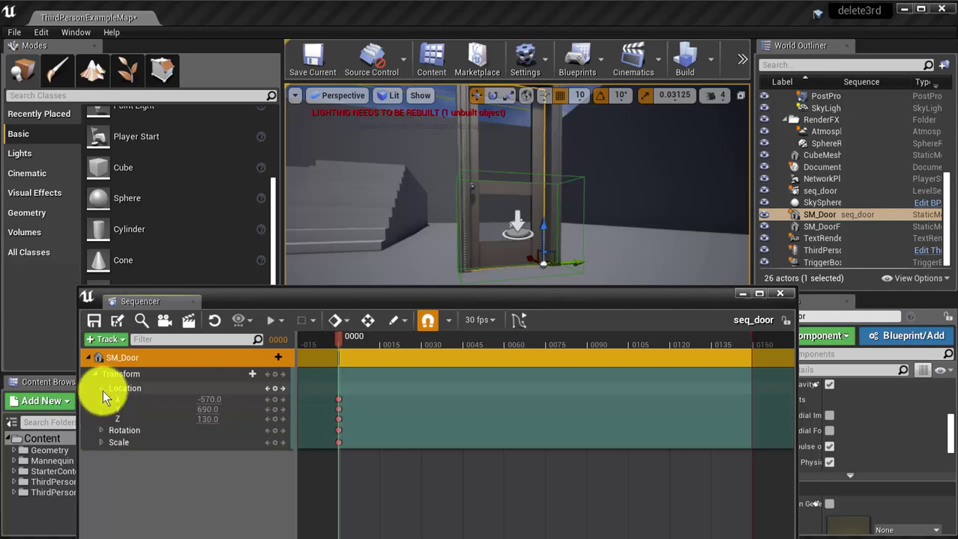
{"action": "left_click", "coordinate": [101, 430]}
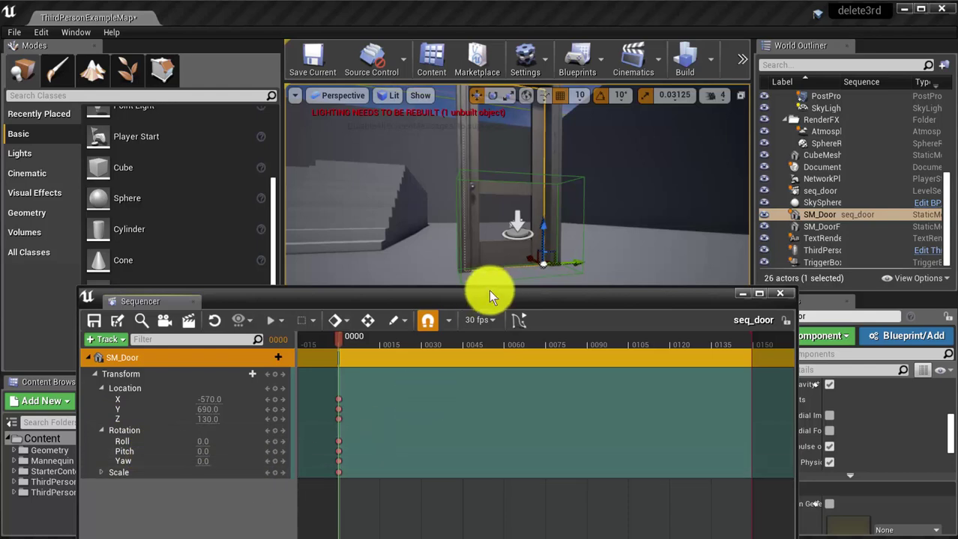
{"action": "left_click_drag", "start_coordinate": [485, 294], "coordinate": [593, 294]}
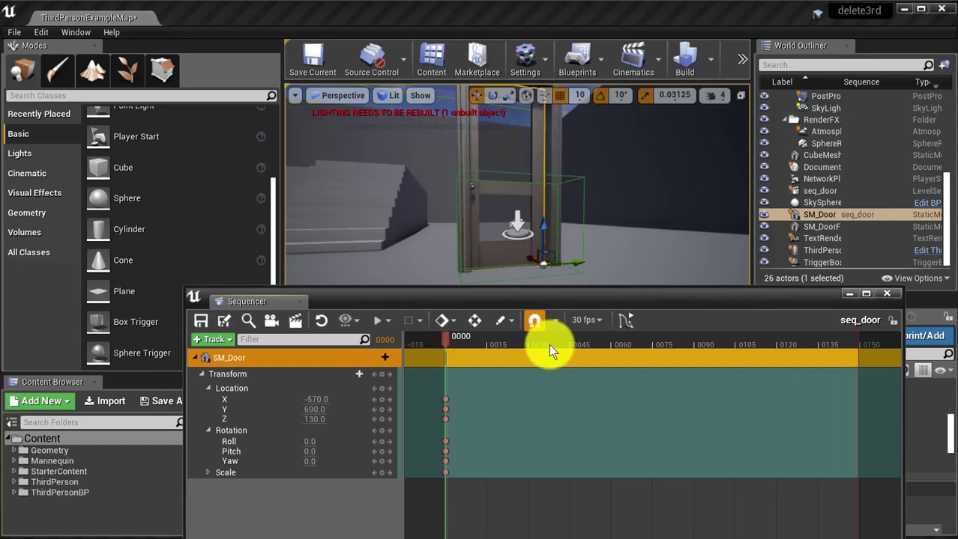
Key the door's transform at frame 6, set keying to Key All, and enable Auto-Key.
{"action": "left_click_drag", "start_coordinate": [449, 339], "coordinate": [480, 345]}
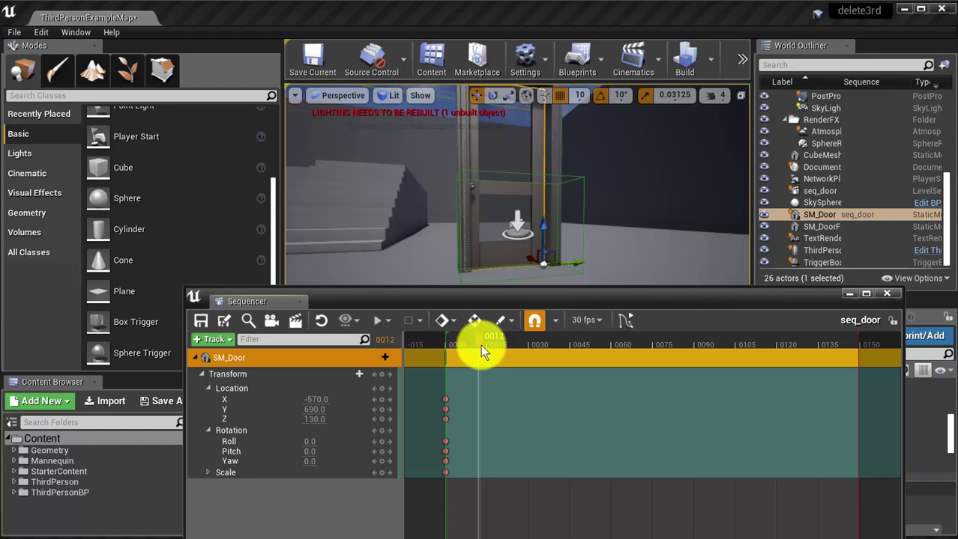
{"action": "left_click_drag", "start_coordinate": [480, 345], "coordinate": [464, 347]}
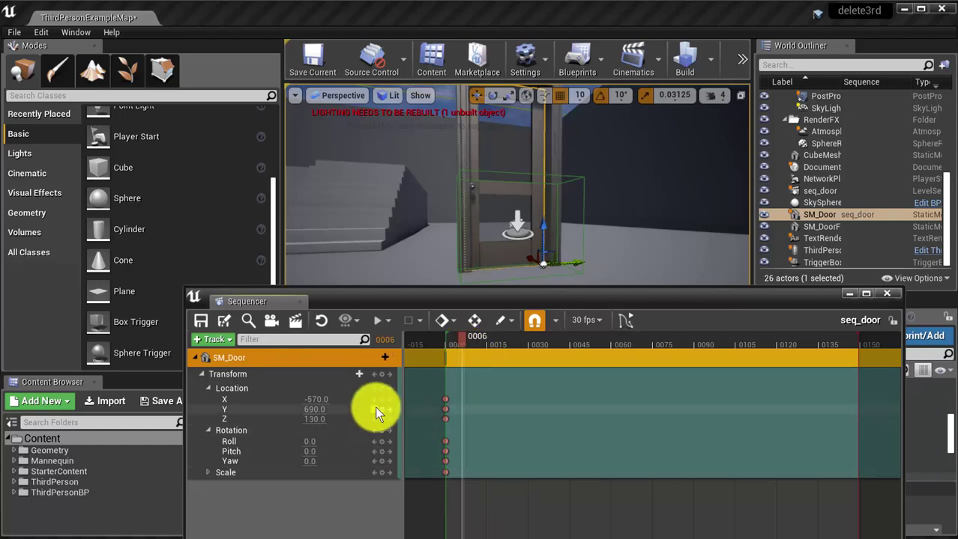
{"action": "left_click", "coordinate": [381, 373]}
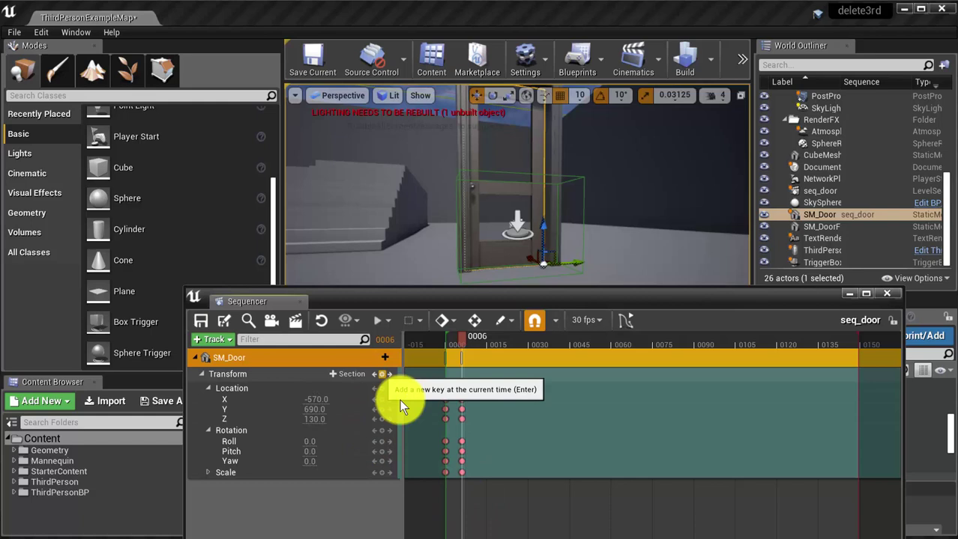
{"action": "left_click", "coordinate": [448, 321]}
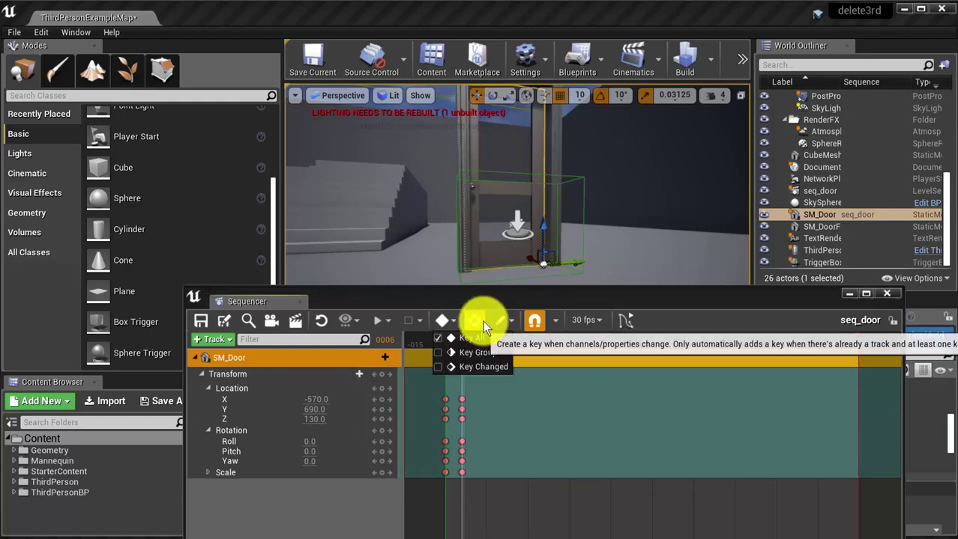
{"action": "left_click", "coordinate": [479, 336]}
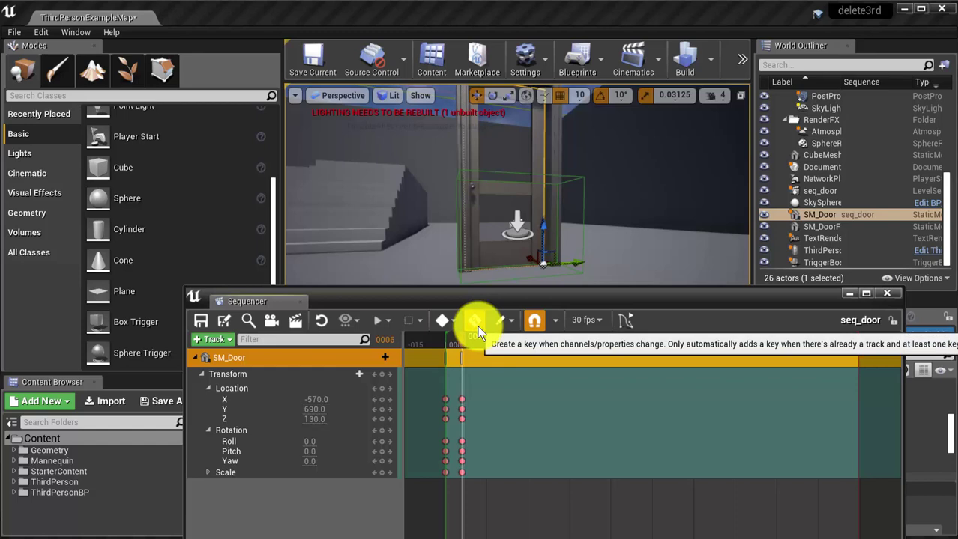
{"action": "left_click", "coordinate": [476, 324]}
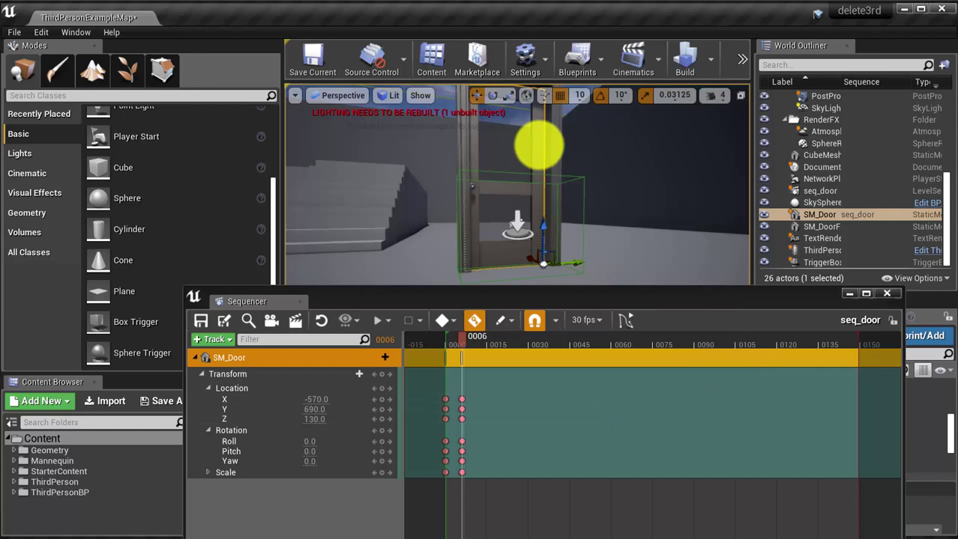
Rotate the door's yaw to -110 at frame 6 and back to -90 at frame 12, then preview.
{"action": "key", "text": "e"}
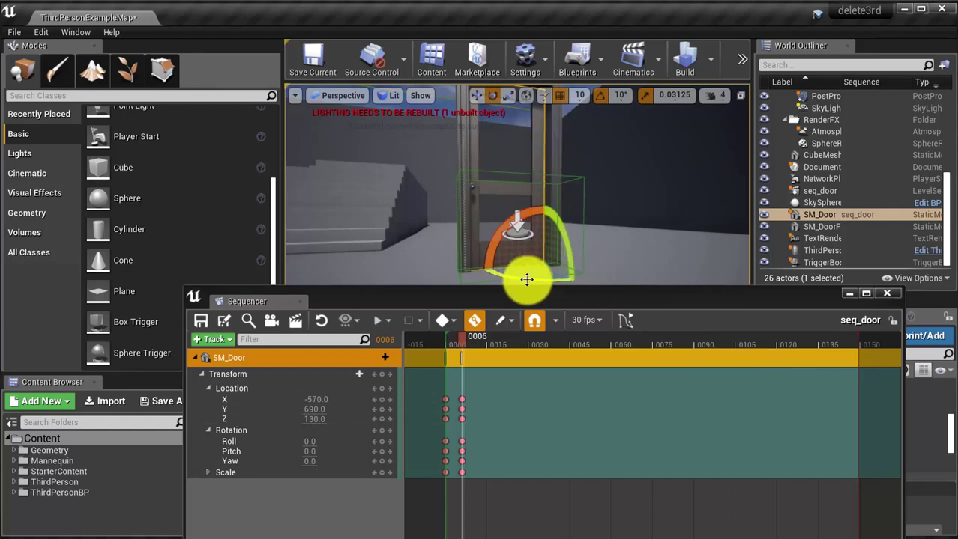
{"action": "left_click_drag", "start_coordinate": [526, 280], "coordinate": [763, 273]}
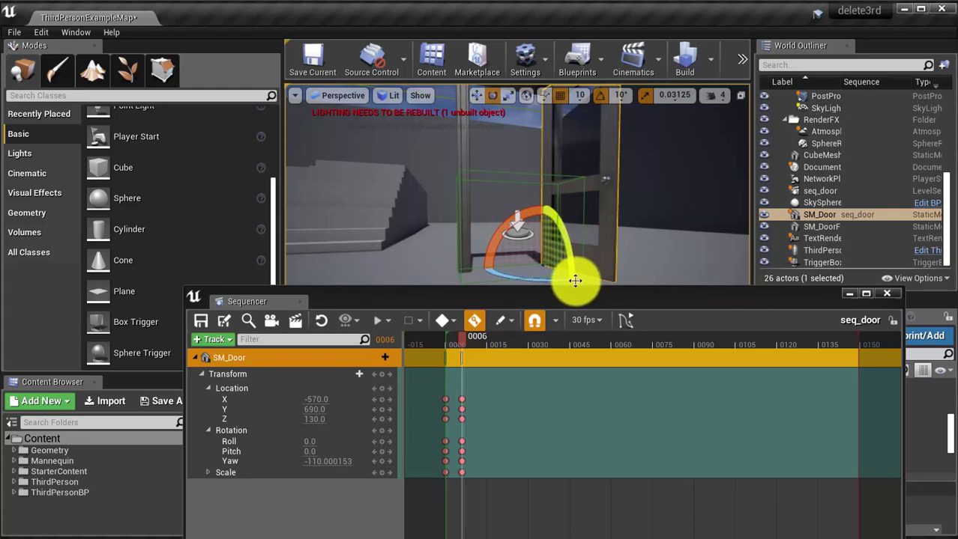
{"action": "mouse_move", "coordinate": [461, 333]}
{"action": "left_mouse_down"}
{"action": "mouse_move", "coordinate": [488, 333]}
{"action": "mouse_move", "coordinate": [481, 334]}
{"action": "left_mouse_up"}
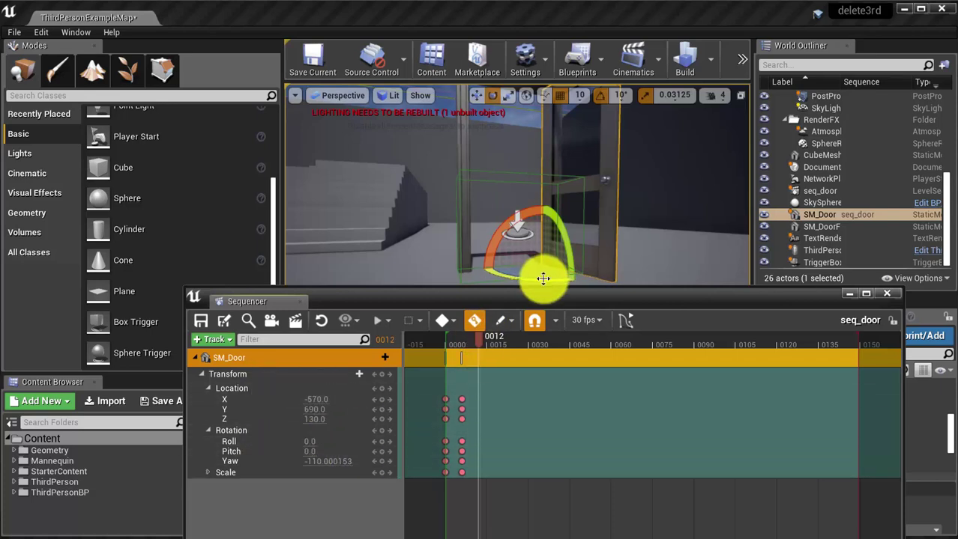
{"action": "left_click_drag", "start_coordinate": [543, 279], "coordinate": [514, 296]}
{"action": "left_click", "coordinate": [460, 338]}
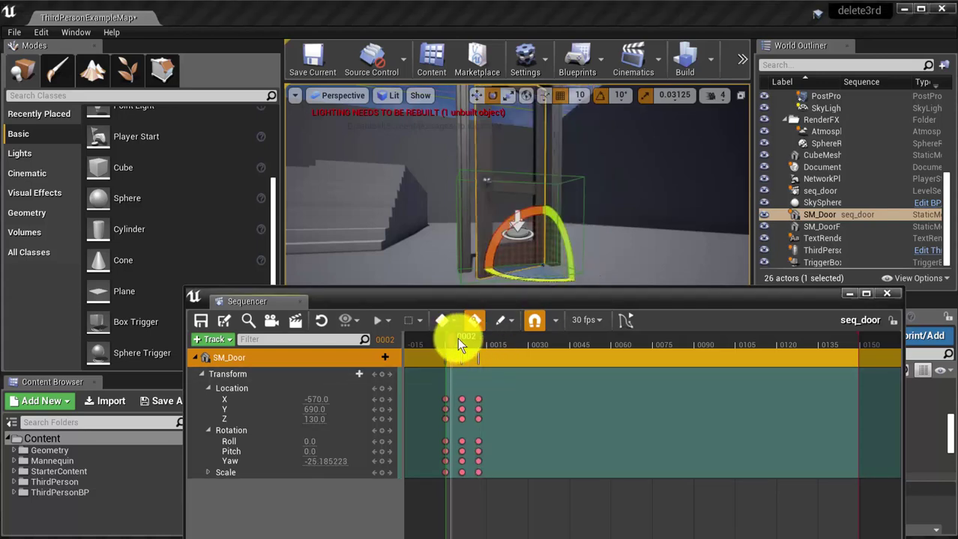
{"action": "left_click_drag", "start_coordinate": [457, 338], "coordinate": [487, 332]}
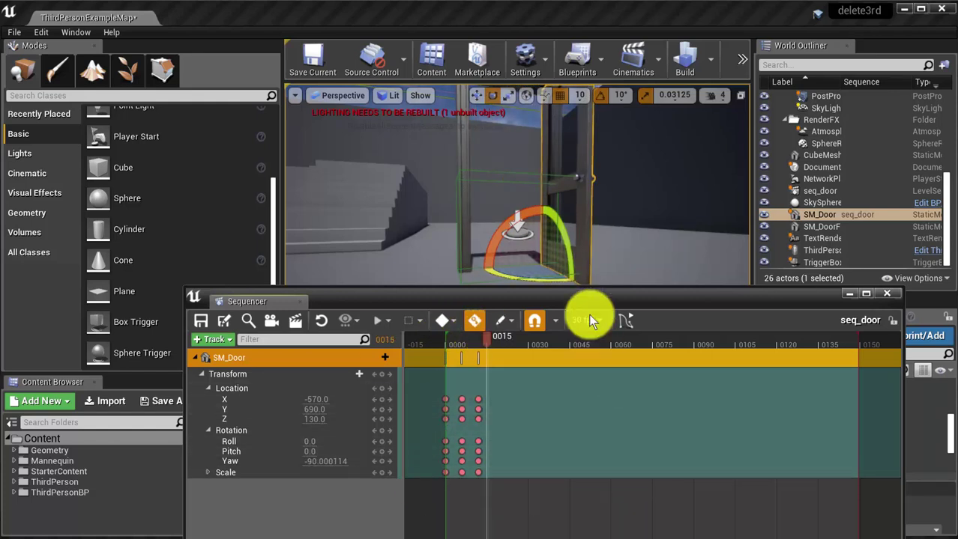
{"action": "left_click_drag", "start_coordinate": [577, 297], "coordinate": [520, 180]}
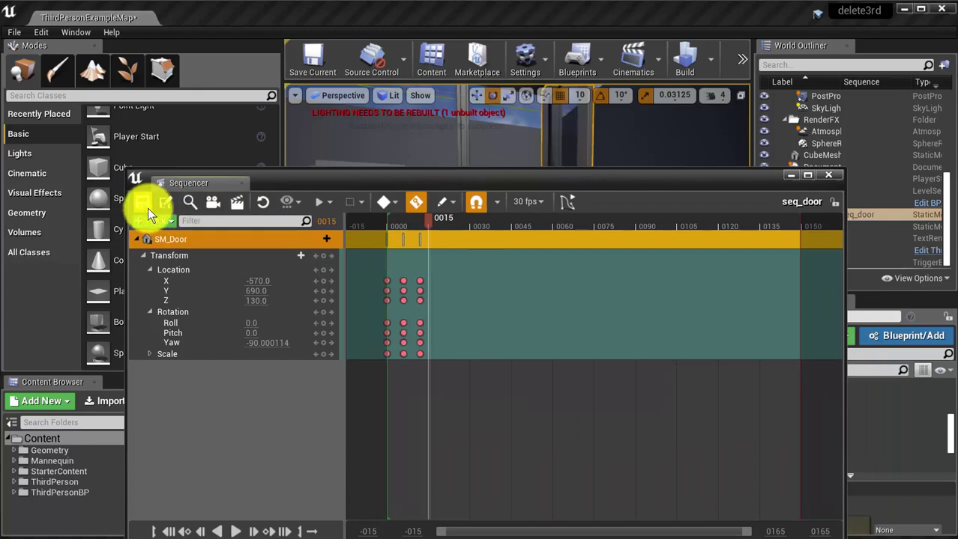
Reopen seq_door in a docked Sequencer and play the door animation from frame 0000.
{"action": "left_click", "coordinate": [241, 183]}
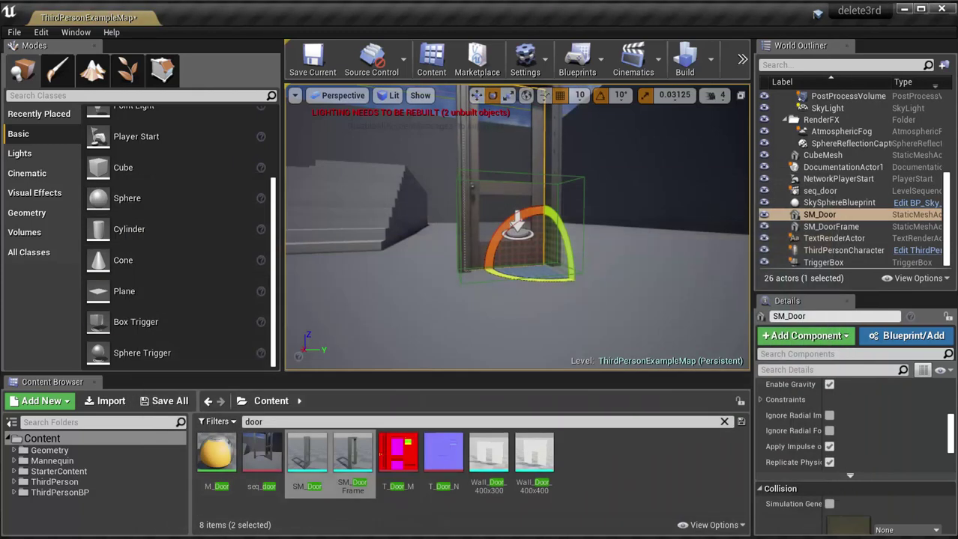
{"action": "double_click", "coordinate": [262, 453]}
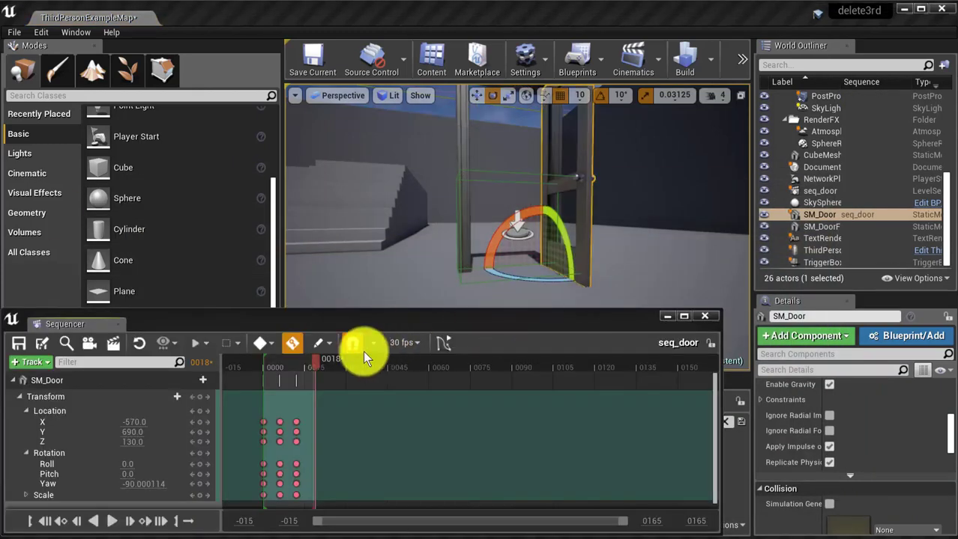
{"action": "left_click_drag", "start_coordinate": [312, 360], "coordinate": [261, 366]}
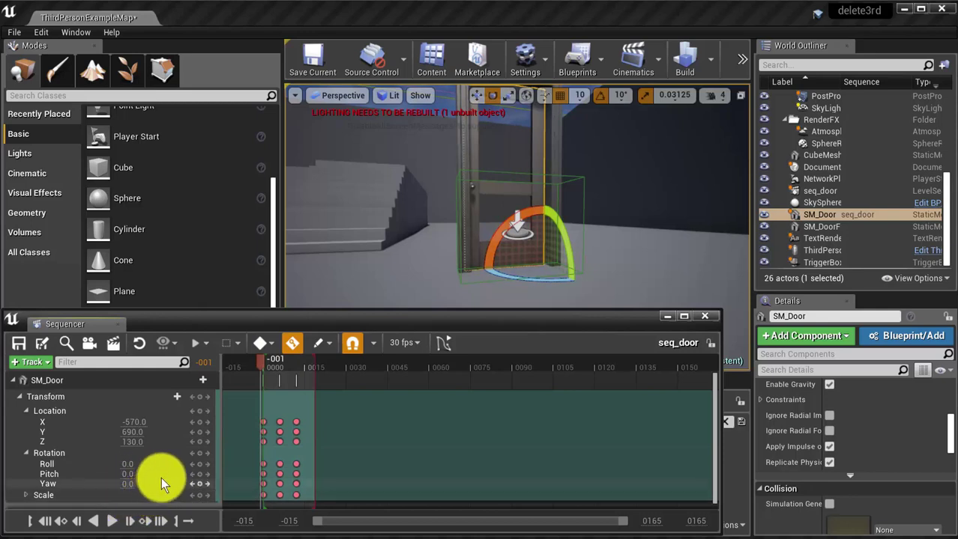
{"action": "left_click", "coordinate": [110, 523]}
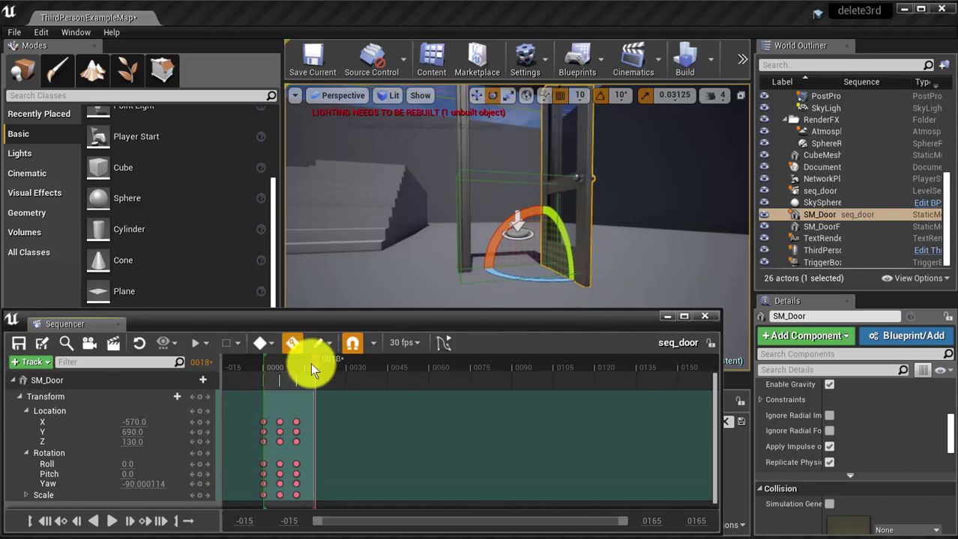
{"action": "left_click_drag", "start_coordinate": [313, 368], "coordinate": [261, 368]}
{"action": "left_click", "coordinate": [110, 524]}
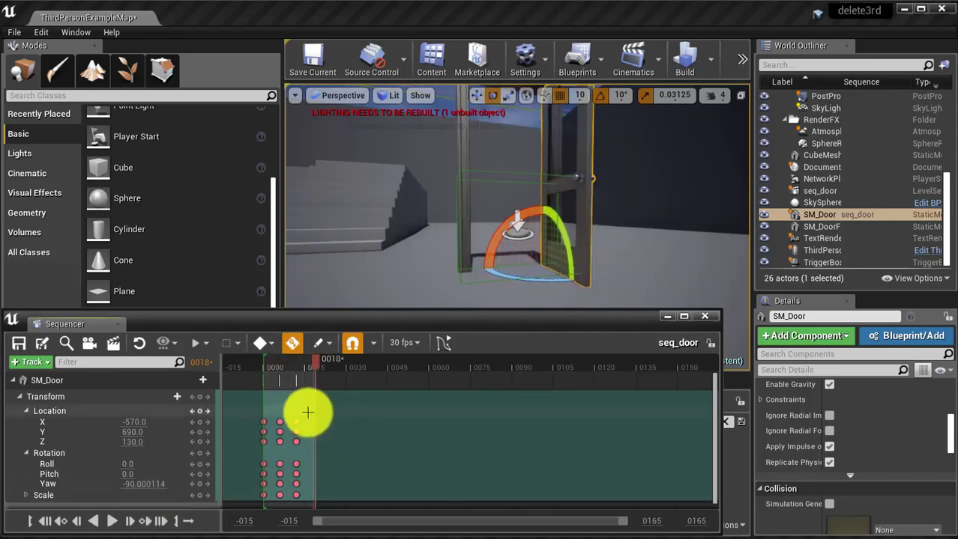
Drag the later key columns right to about frames 15 and 32, then play the retimed swing.
{"action": "left_click_drag", "start_coordinate": [307, 412], "coordinate": [310, 498]}
{"action": "left_click_drag", "start_coordinate": [358, 412], "coordinate": [363, 502]}
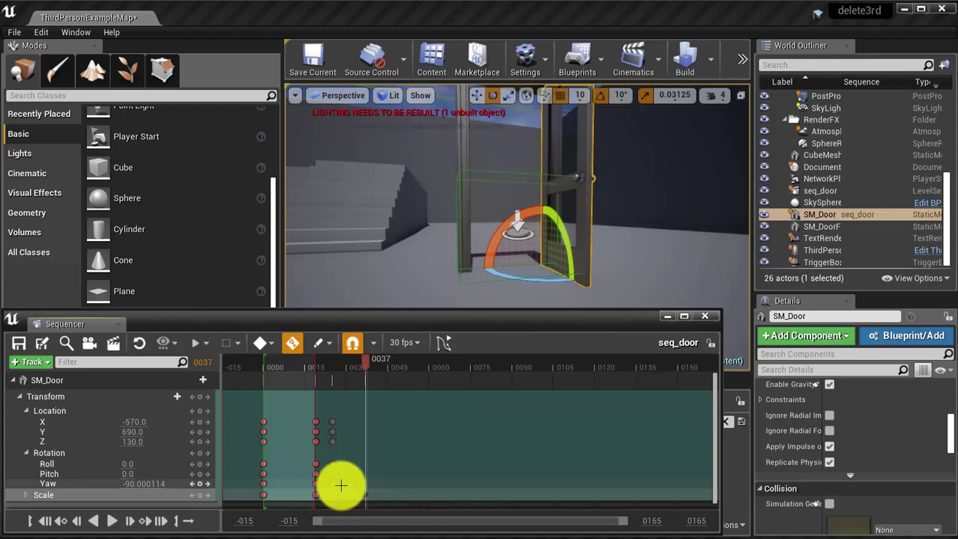
{"action": "left_click", "coordinate": [341, 484]}
{"action": "key", "text": "ctrl+z"}
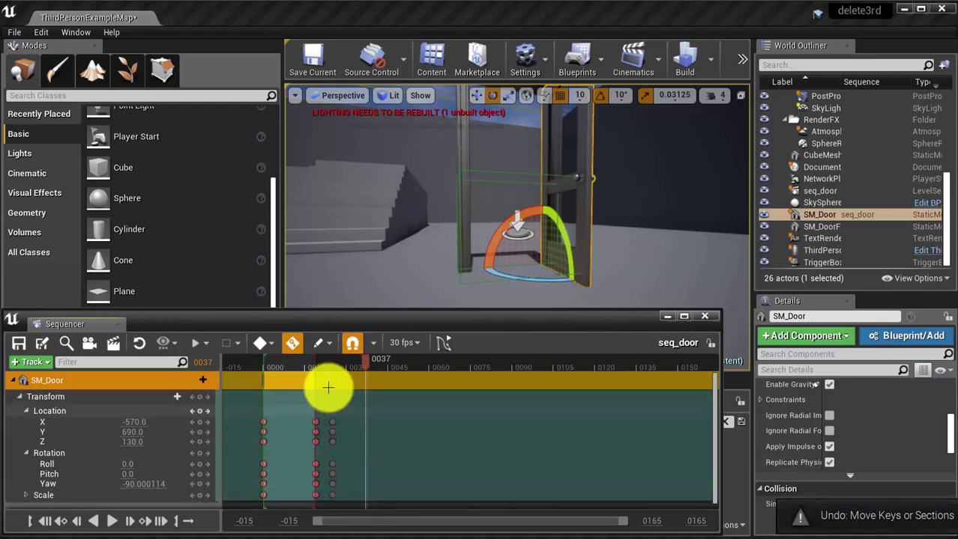
{"action": "left_click_drag", "start_coordinate": [312, 355], "coordinate": [376, 365]}
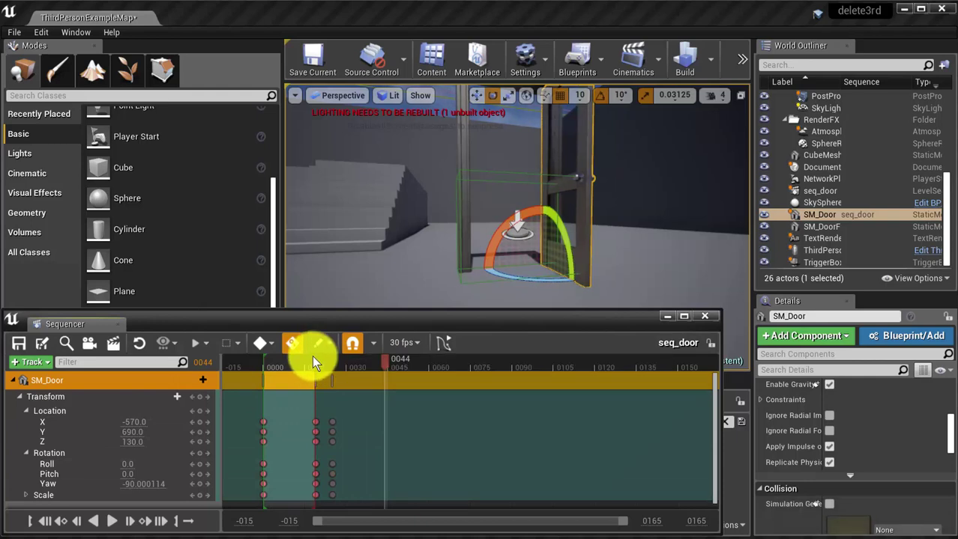
{"action": "key", "text": "ctrl+z"}
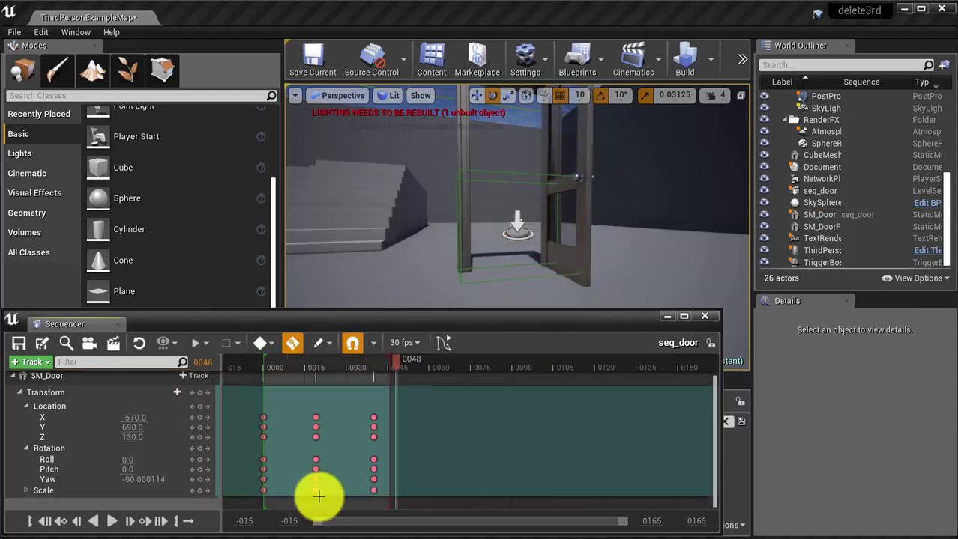
{"action": "left_click", "coordinate": [111, 522]}
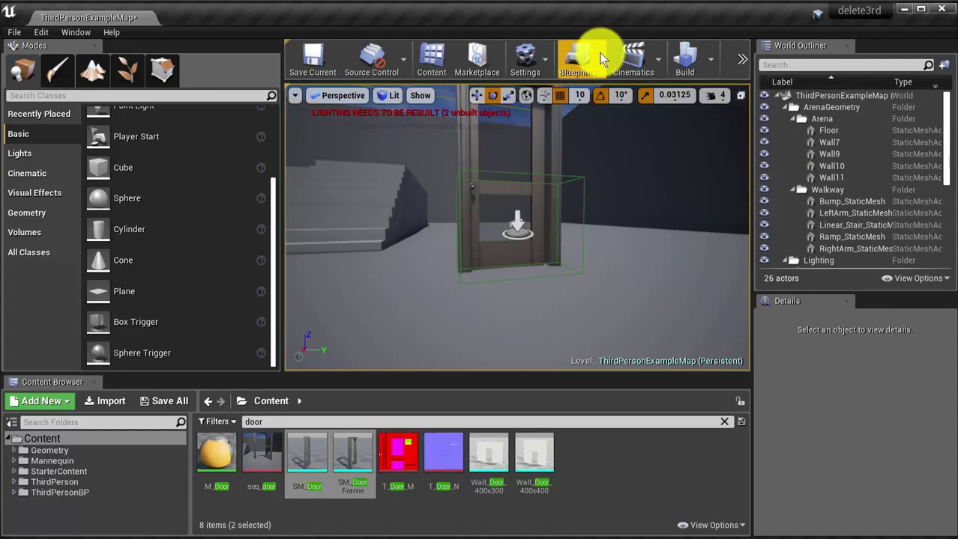
Open the Level Blueprint and drop a seq_door reference node from the World Outliner into its Event Graph.
{"action": "left_click", "coordinate": [599, 56]}
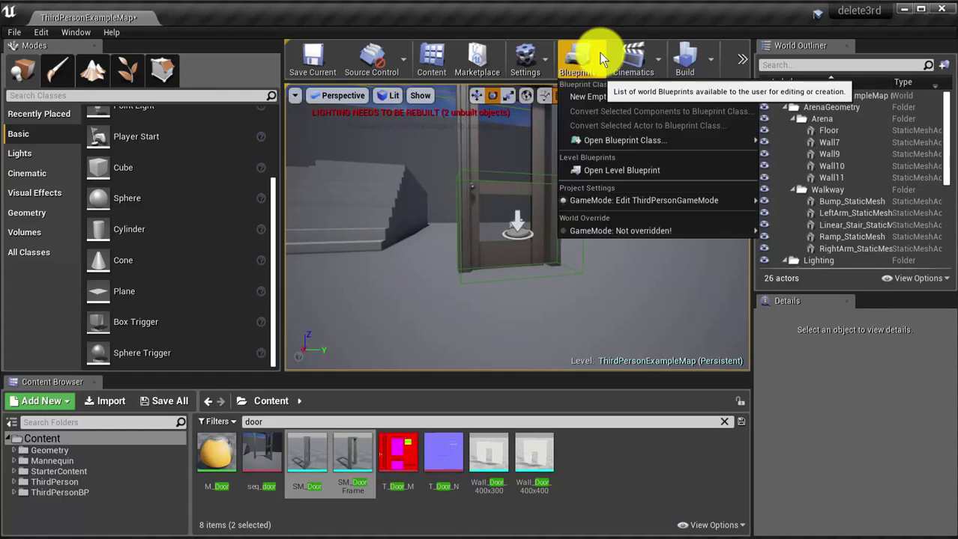
{"action": "left_click", "coordinate": [631, 171]}
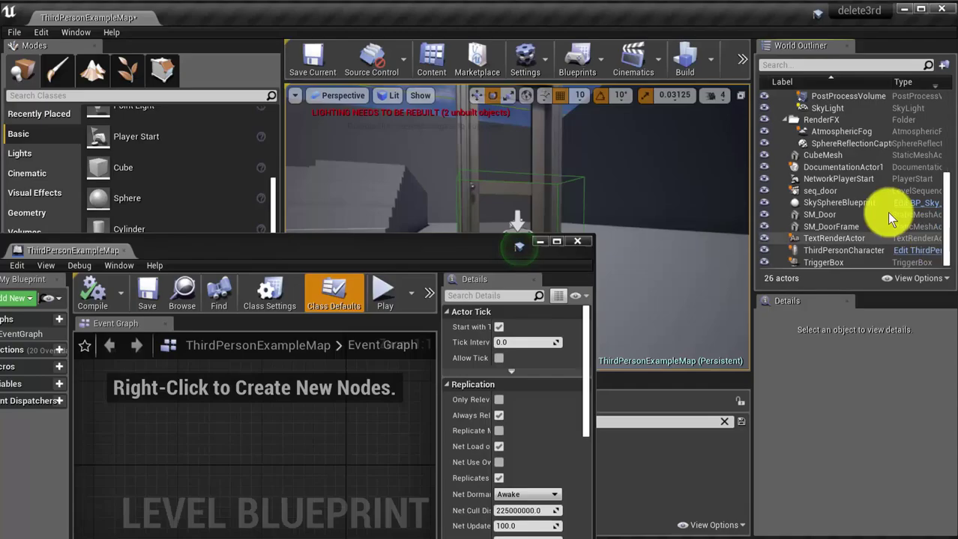
{"action": "left_click", "coordinate": [819, 189]}
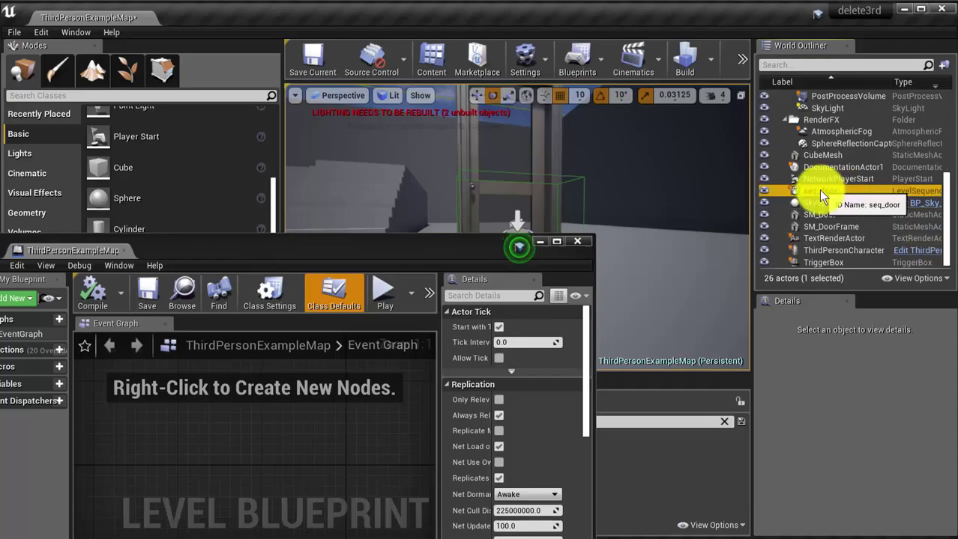
{"action": "left_click_drag", "start_coordinate": [811, 192], "coordinate": [246, 450]}
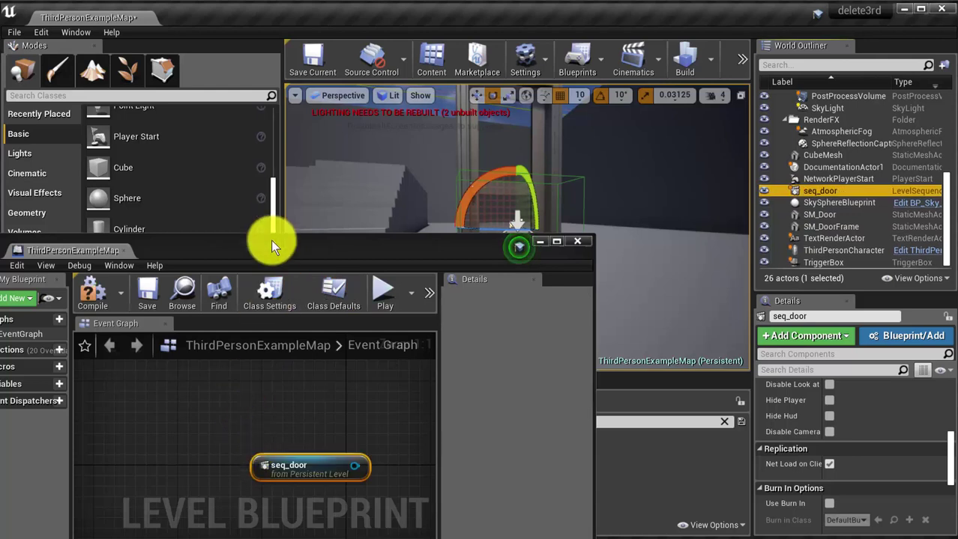
{"action": "left_click_drag", "start_coordinate": [272, 239], "coordinate": [480, 89]}
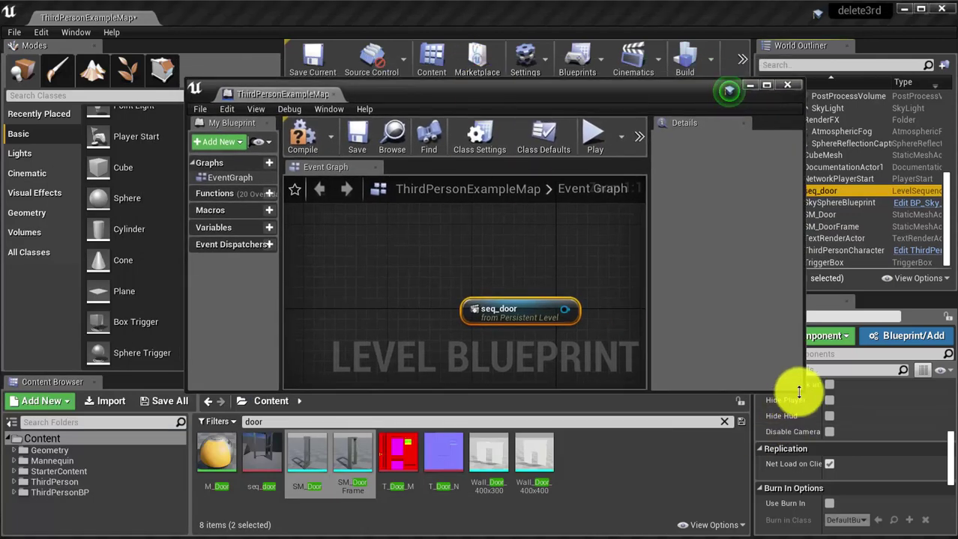
{"action": "left_click_drag", "start_coordinate": [797, 390], "coordinate": [957, 538]}
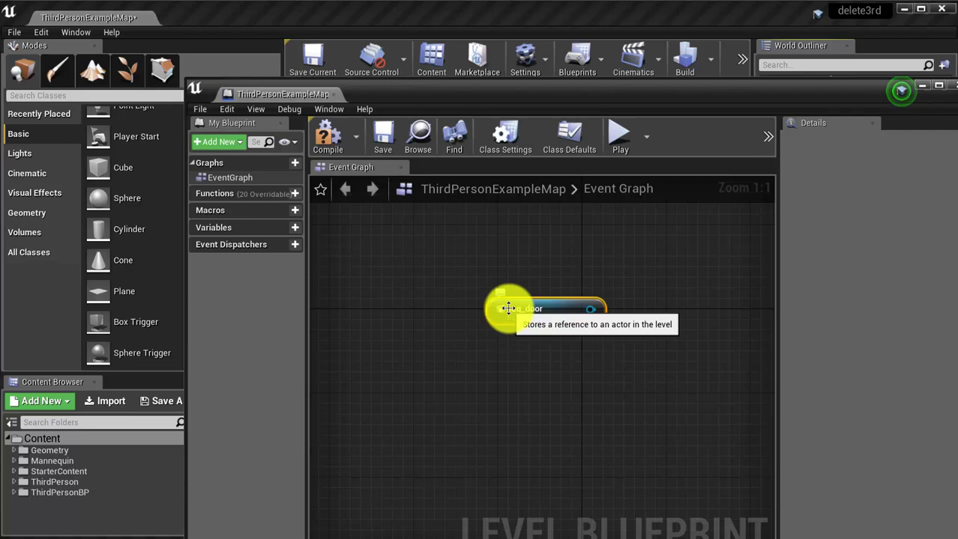
{"action": "left_click_drag", "start_coordinate": [506, 307], "coordinate": [413, 349]}
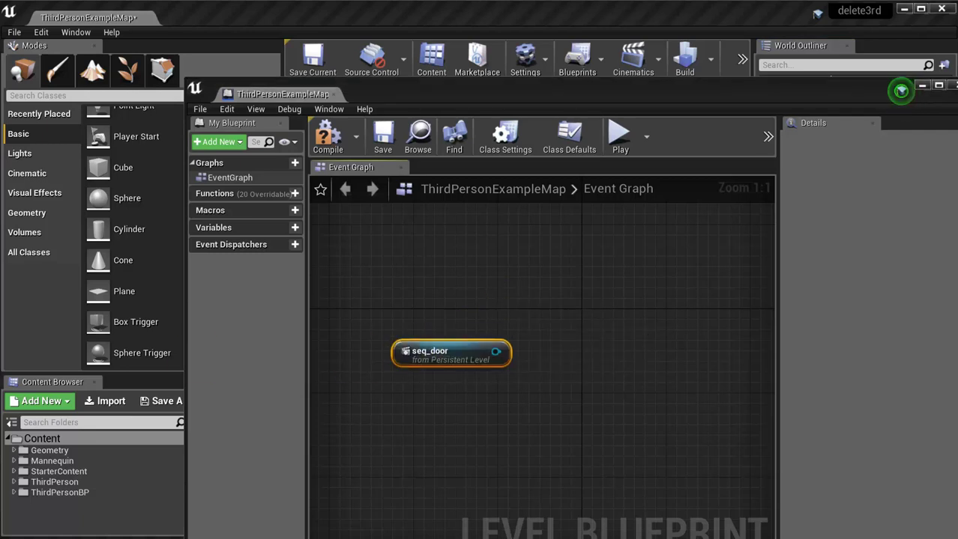
{"action": "left_click_drag", "start_coordinate": [227, 88], "coordinate": [424, 192]}
Add an On Actor Begin Overlap event for the TriggerBox to the Event Graph.
{"action": "left_click", "coordinate": [867, 255]}
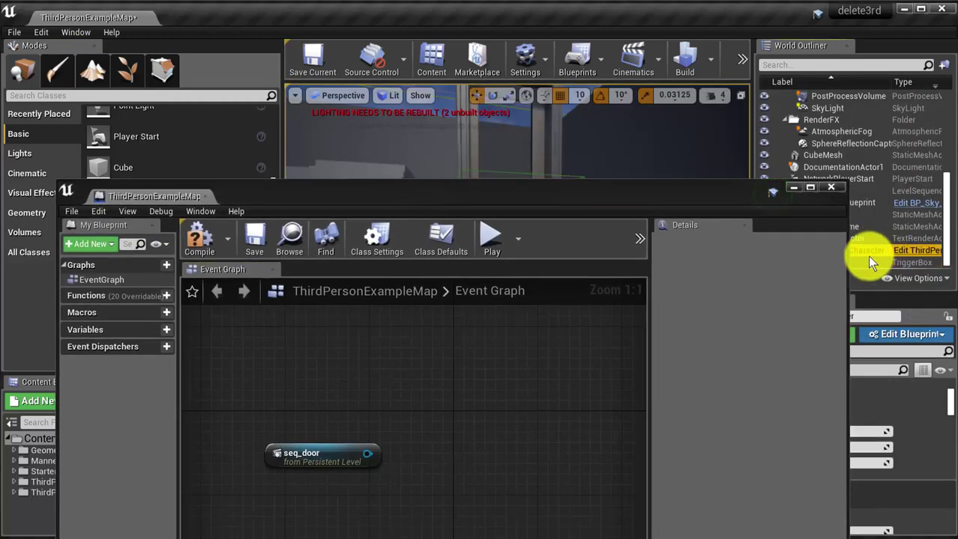
{"action": "right_click", "coordinate": [426, 370]}
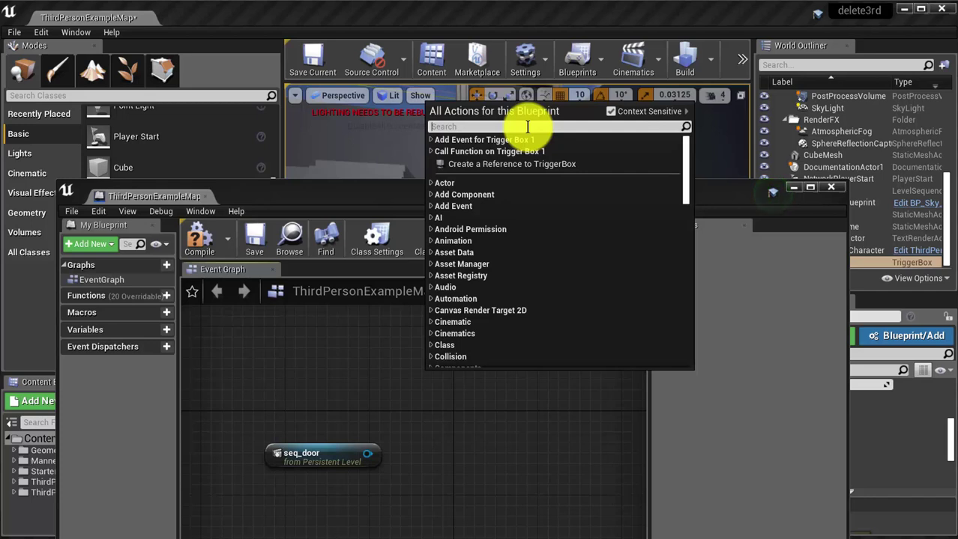
{"action": "type", "text": "begi"}
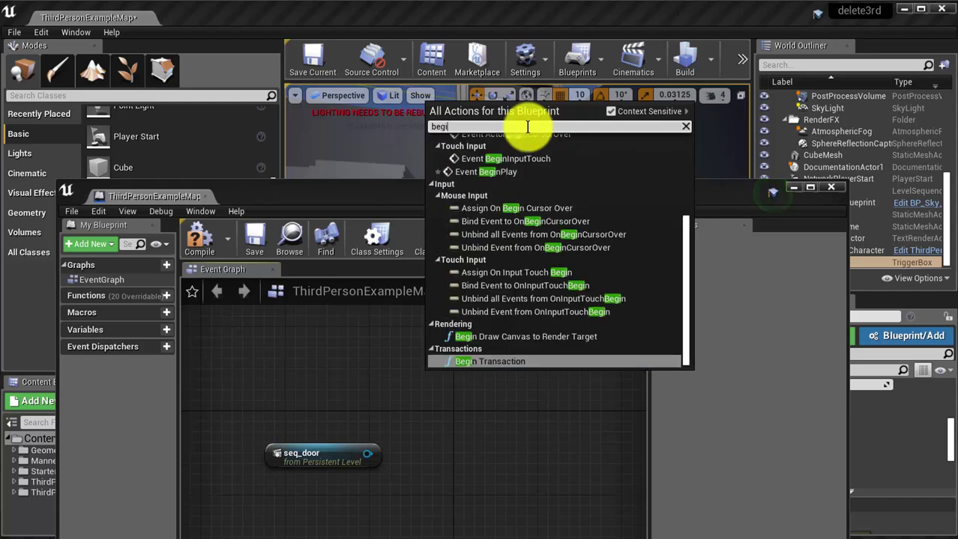
{"action": "type", "text": "nove"}
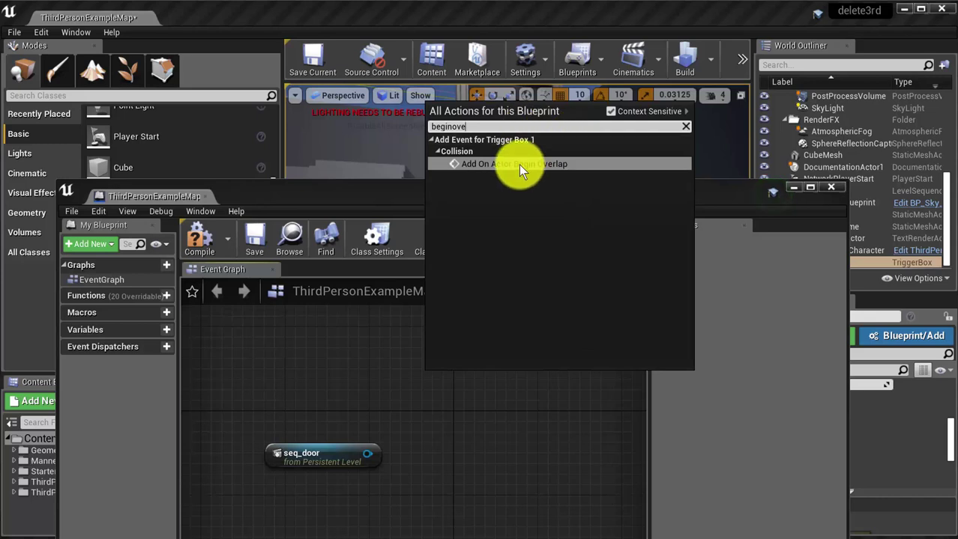
{"action": "left_click", "coordinate": [519, 165]}
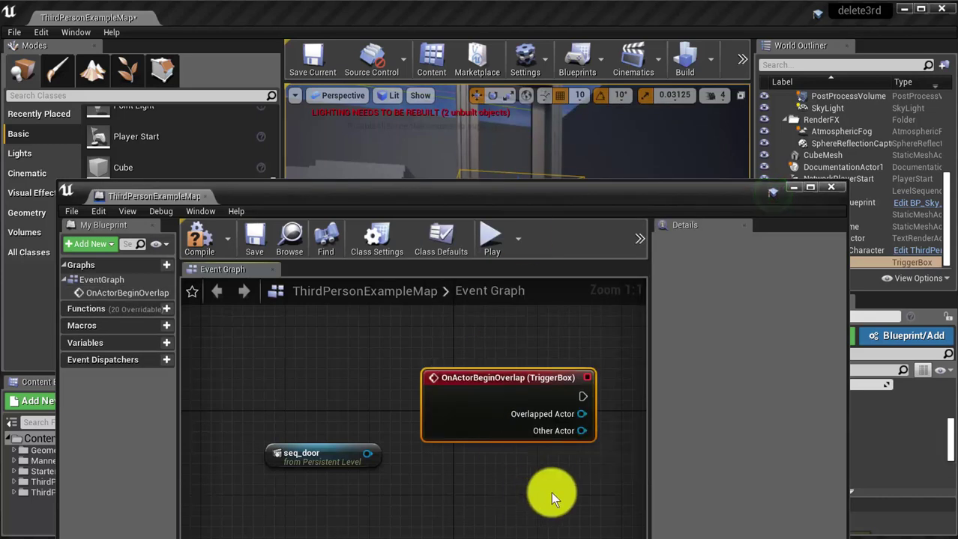
{"action": "left_click_drag", "start_coordinate": [513, 379], "coordinate": [517, 356]}
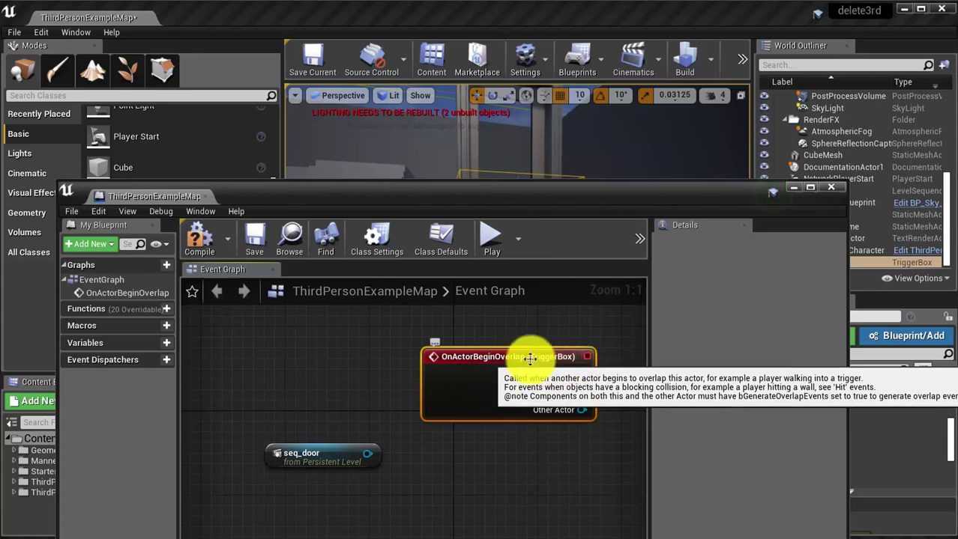
Add an On Actor End Overlap event for the TriggerBox below the begin-overlap node.
{"action": "left_click", "coordinate": [889, 258]}
{"action": "right_click", "coordinate": [453, 474]}
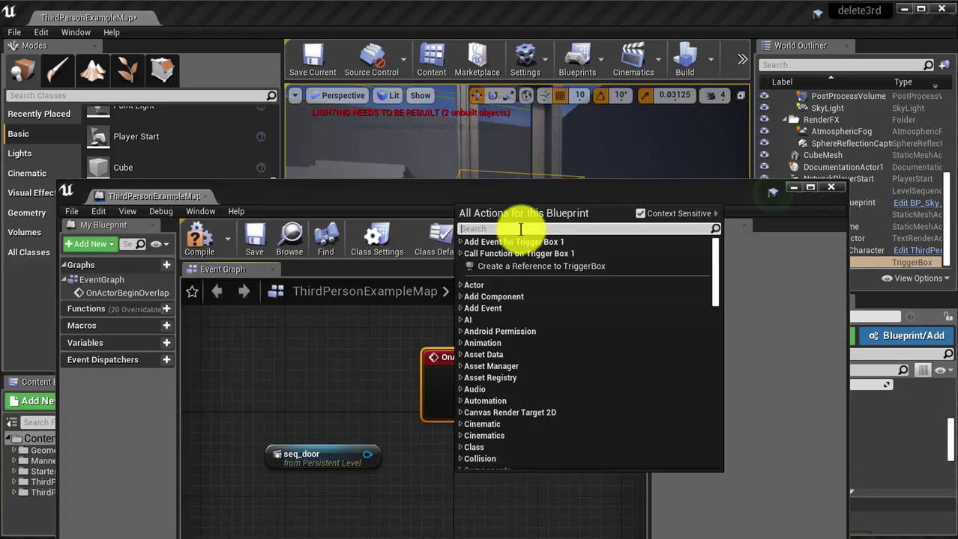
{"action": "type", "text": "enf"}
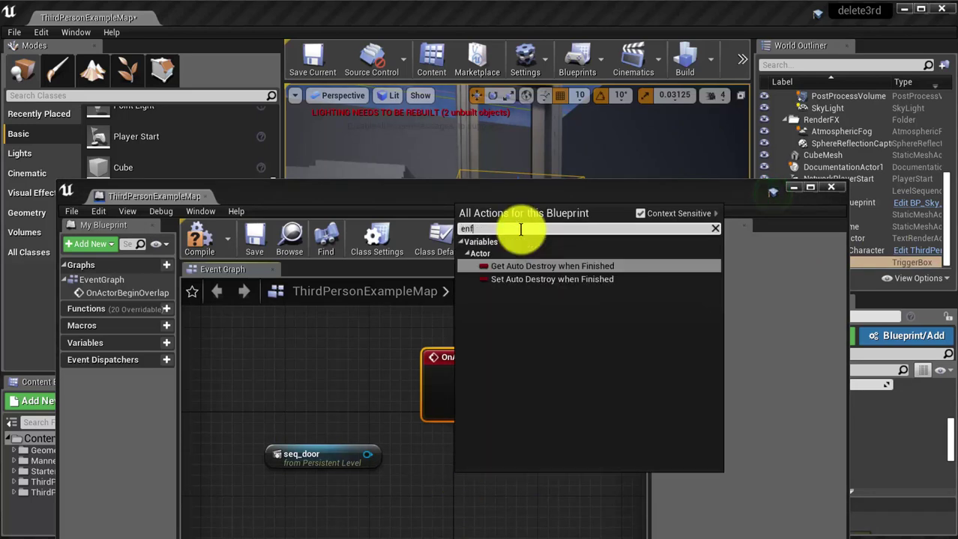
{"action": "type", "text": "o"}
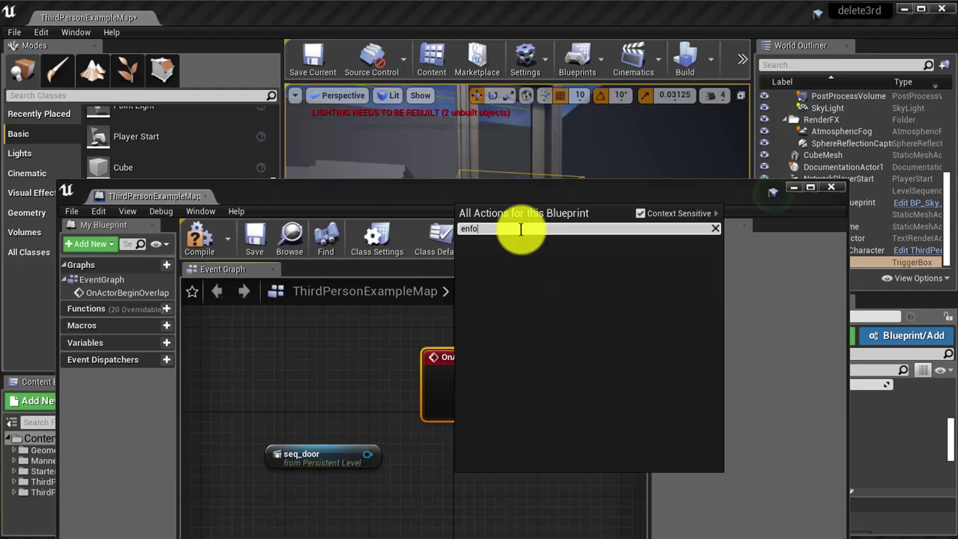
{"action": "key", "text": "BackSpace"}
{"action": "key", "text": "BackSpace"}
{"action": "type", "text": "dover"}
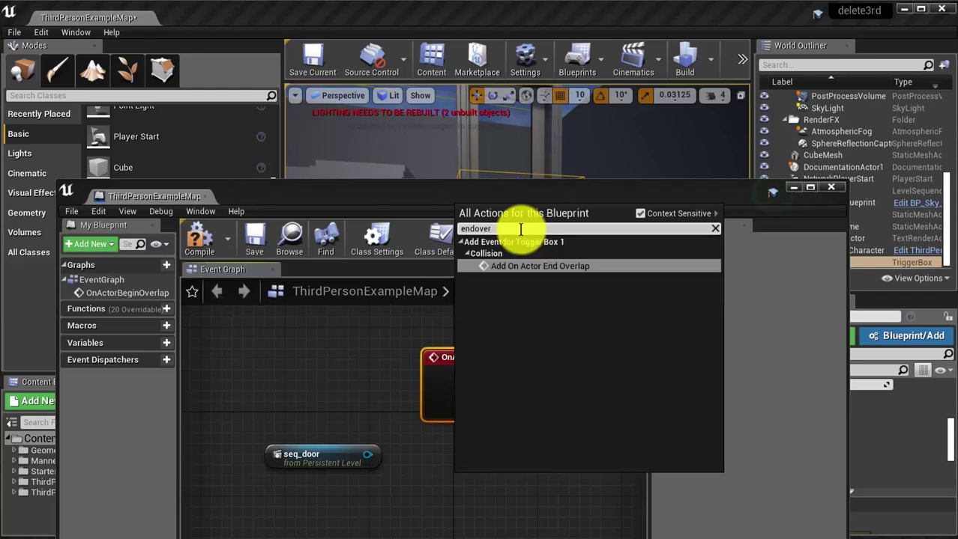
{"action": "left_click", "coordinate": [529, 266]}
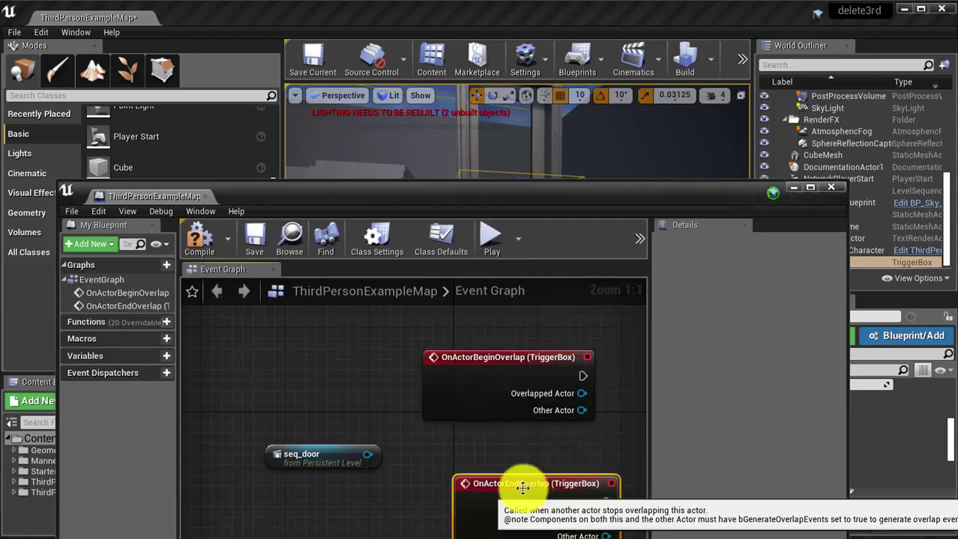
{"action": "left_click_drag", "start_coordinate": [519, 487], "coordinate": [492, 469]}
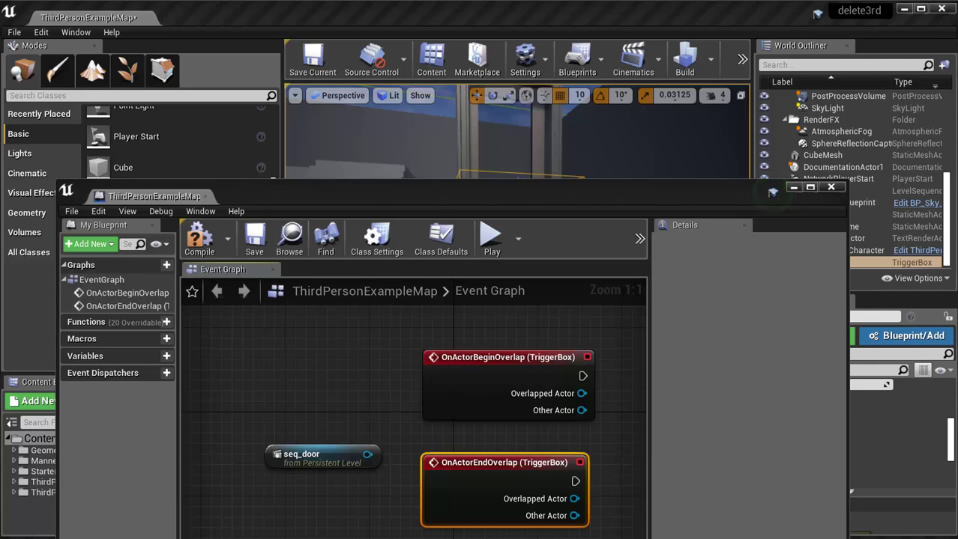
{"action": "left_click", "coordinate": [772, 192]}
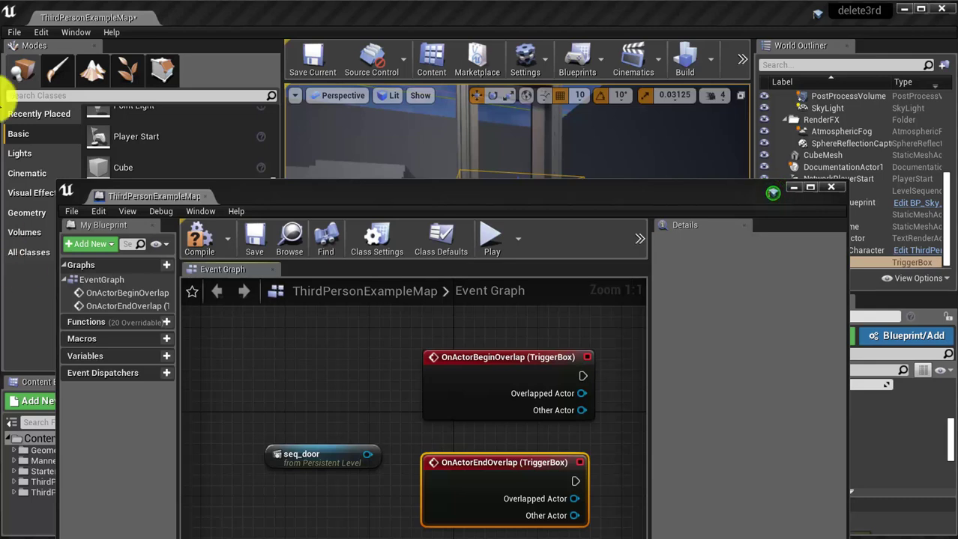
Pull from seq_door to add a Play (SequencePlayer) node fed by its Sequence Player, arranging the nodes.
{"action": "left_click", "coordinate": [306, 463]}
{"action": "left_click_drag", "start_coordinate": [306, 463], "coordinate": [527, 455]}
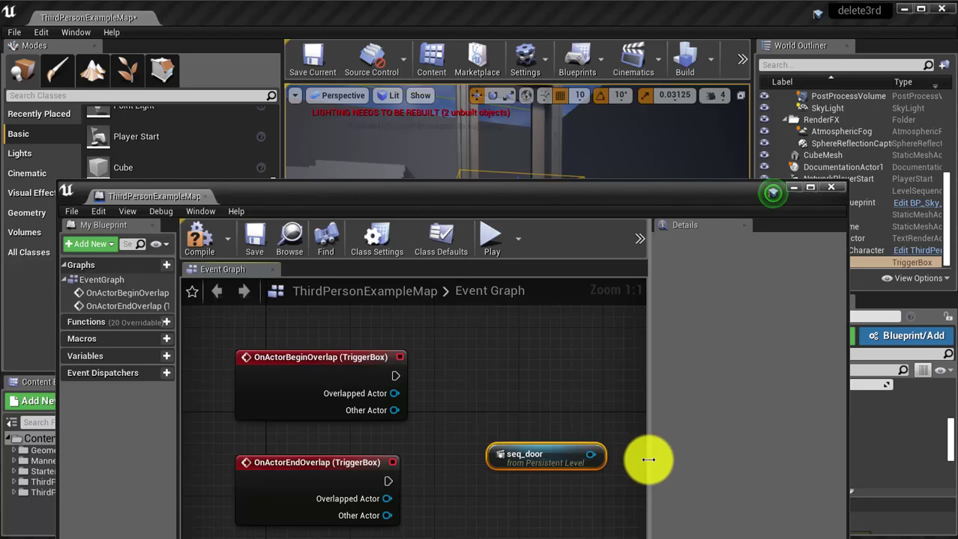
{"action": "left_click_drag", "start_coordinate": [649, 456], "coordinate": [749, 460]}
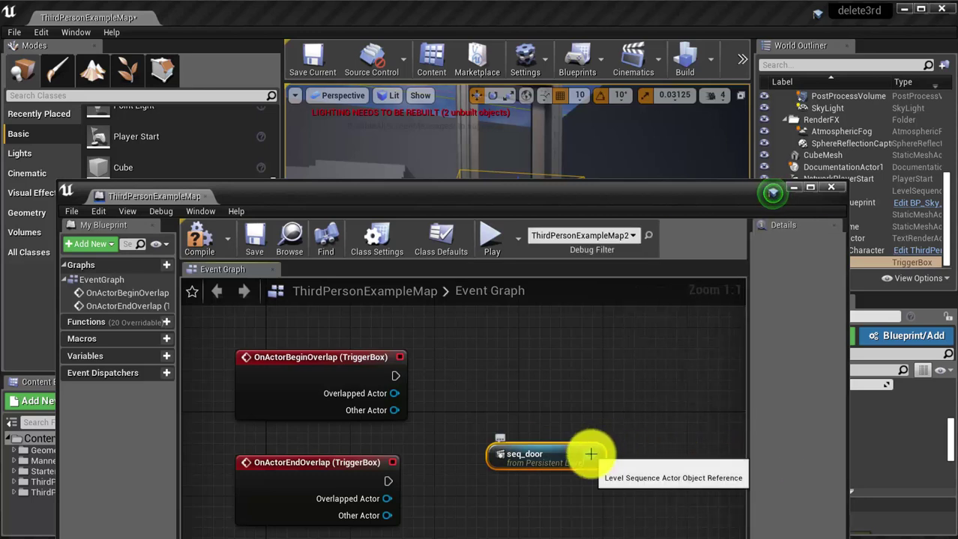
{"action": "left_click_drag", "start_coordinate": [590, 455], "coordinate": [649, 372]}
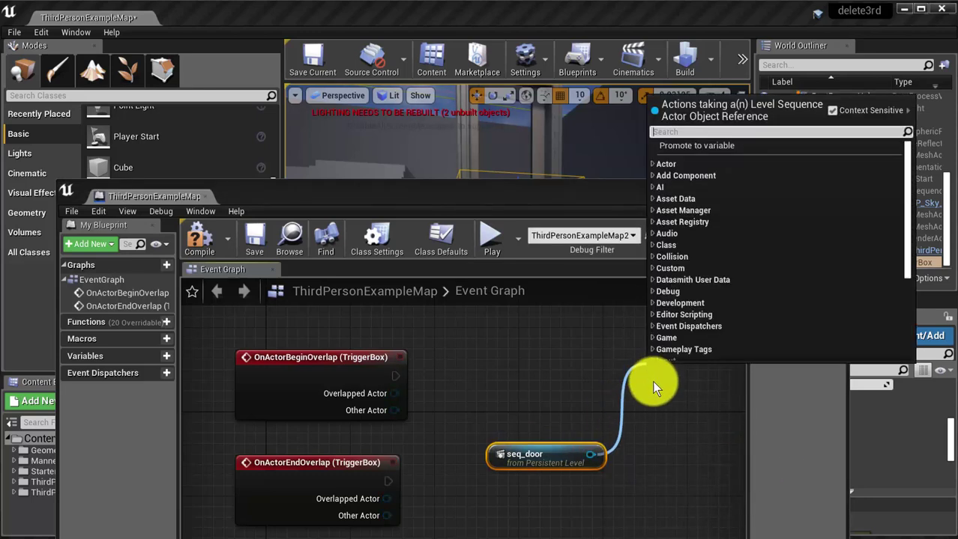
{"action": "type", "text": "pl"}
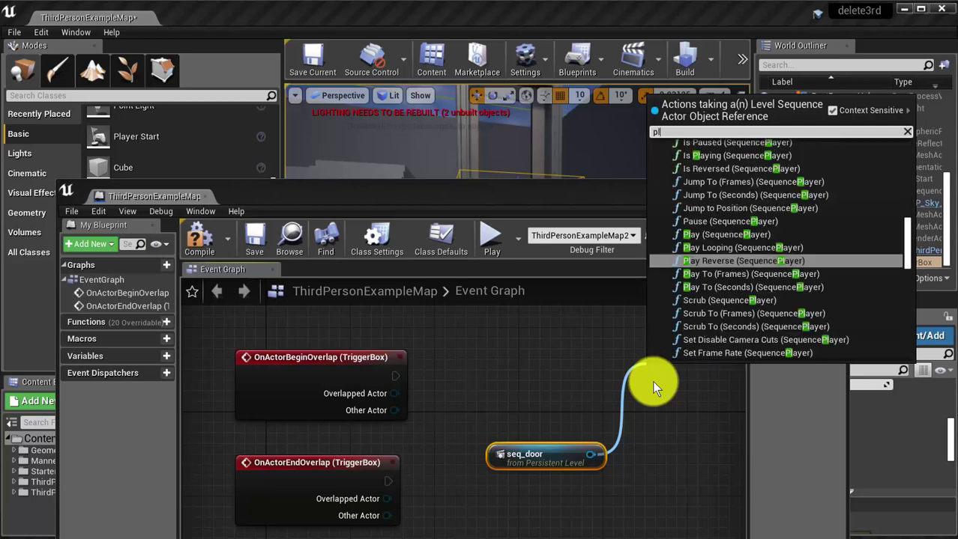
{"action": "type", "text": "ay"}
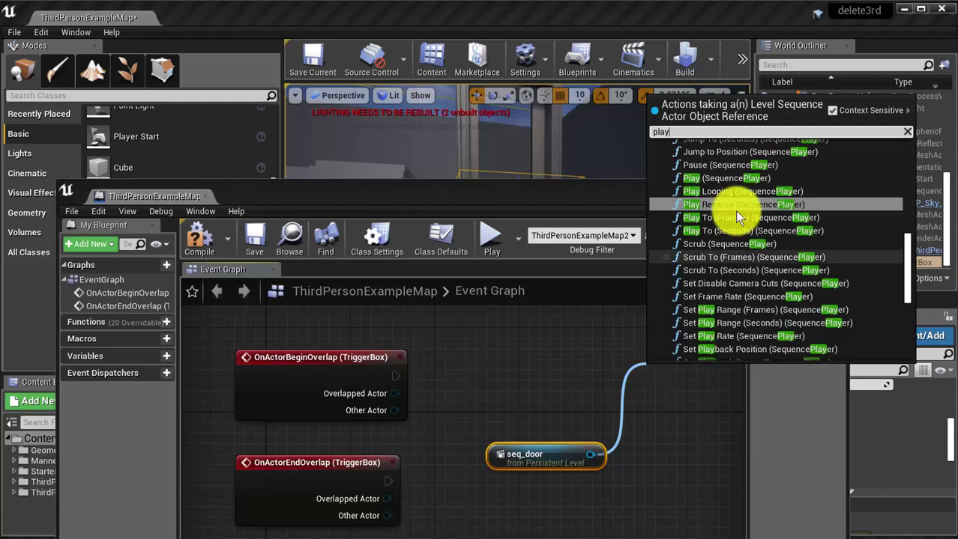
{"action": "left_click", "coordinate": [736, 179]}
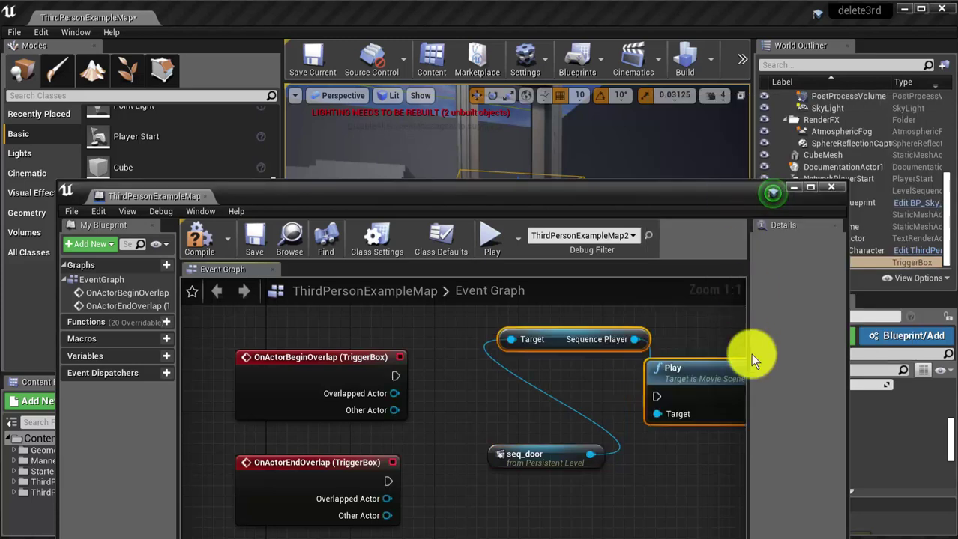
{"action": "left_click_drag", "start_coordinate": [709, 339], "coordinate": [629, 375]}
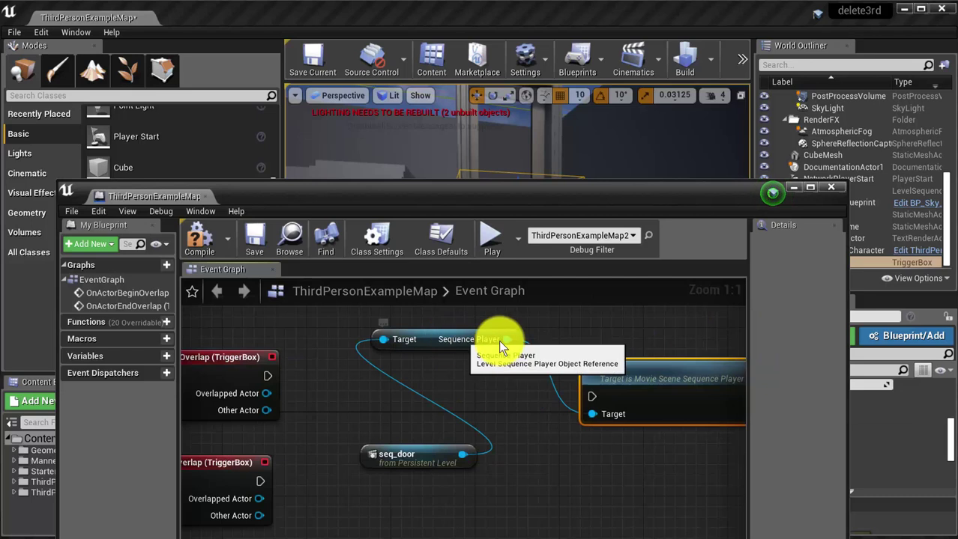
{"action": "left_click_drag", "start_coordinate": [496, 343], "coordinate": [549, 342]}
{"action": "left_click_drag", "start_coordinate": [396, 454], "coordinate": [345, 435]}
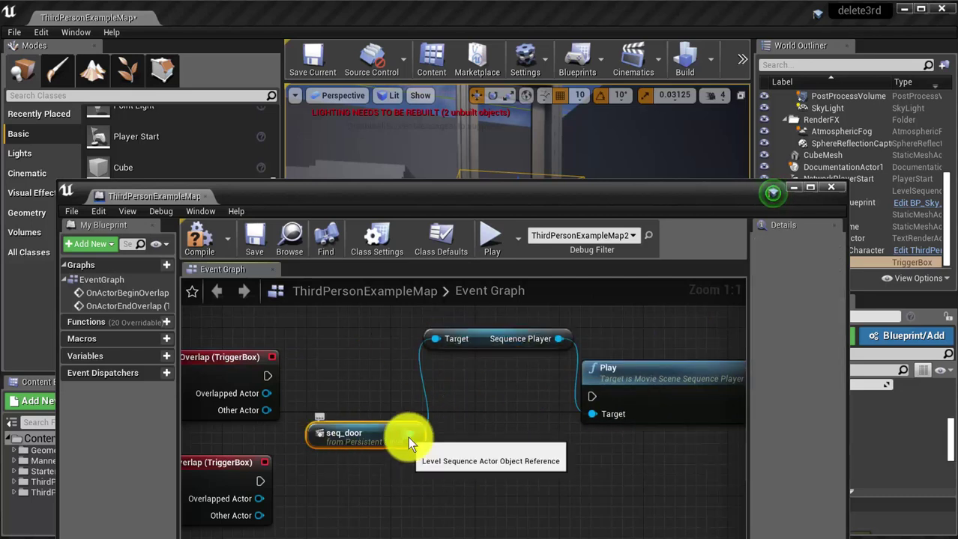
{"action": "left_click_drag", "start_coordinate": [408, 437], "coordinate": [407, 435], "text": "ctrl"}
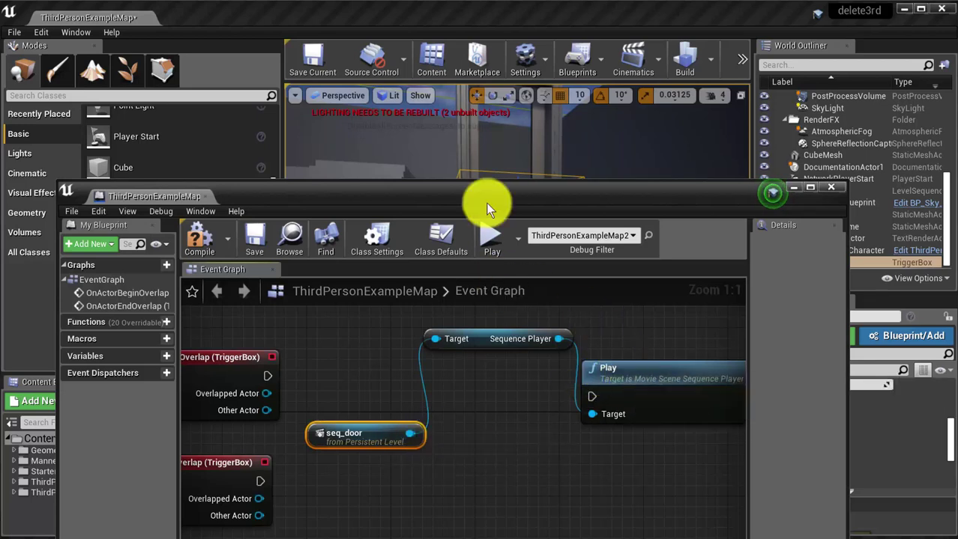
{"action": "left_click_drag", "start_coordinate": [485, 203], "coordinate": [465, 164]}
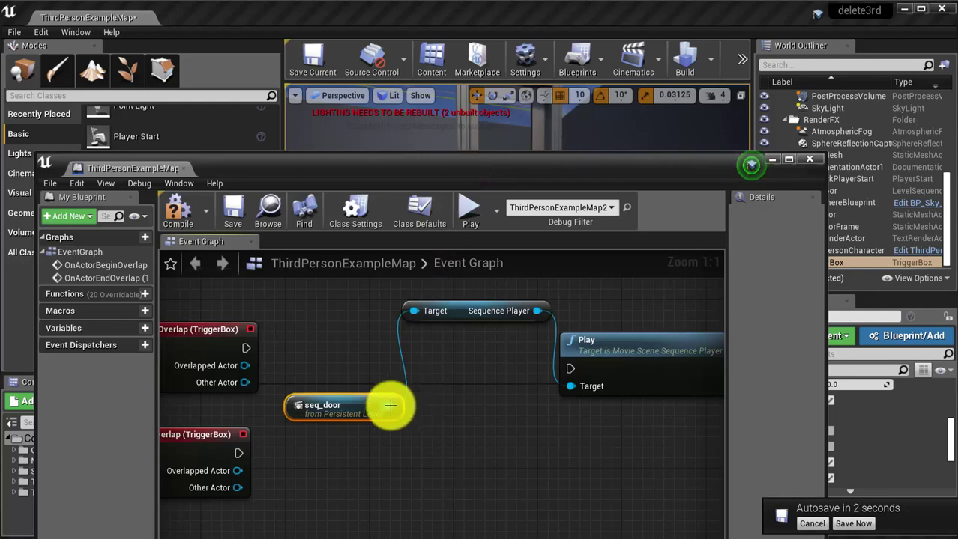
Add a Play Reverse node driven by seq_door's Sequence Player.
{"action": "left_click_drag", "start_coordinate": [390, 405], "coordinate": [411, 464]}
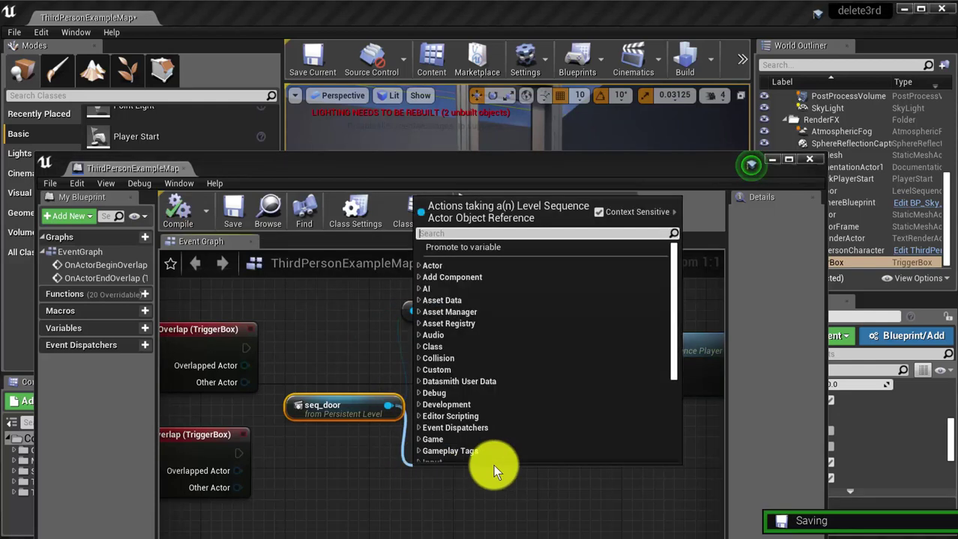
{"action": "type", "text": "play"}
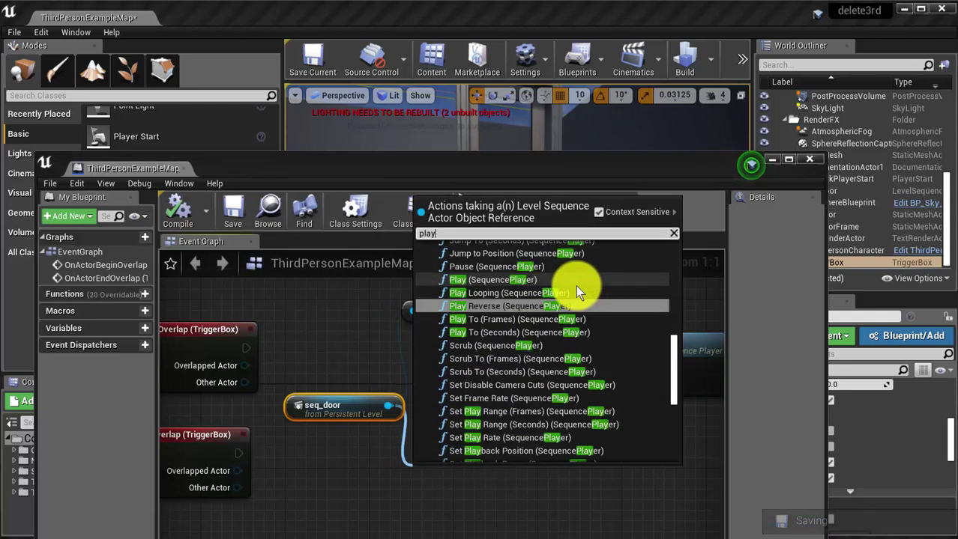
{"action": "type", "text": " rev"}
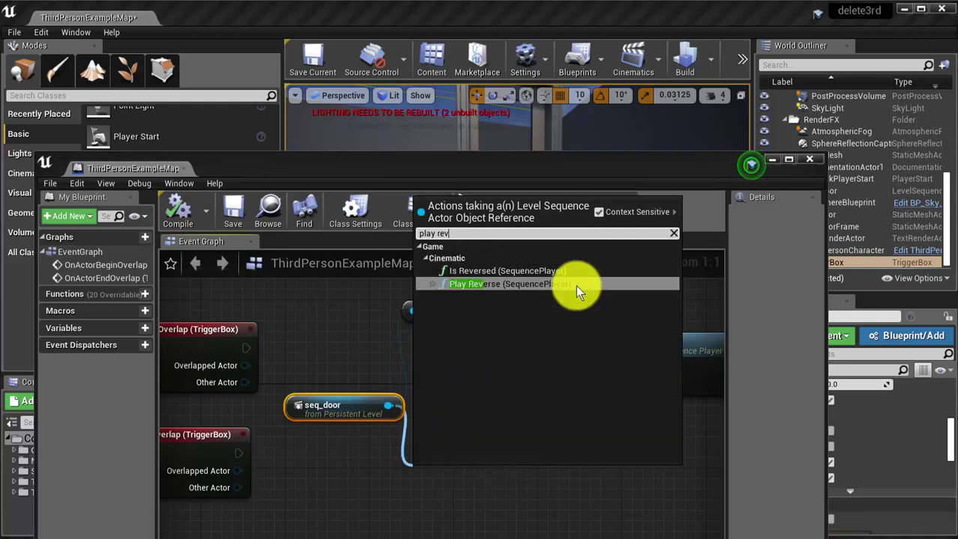
{"action": "type", "text": "er"}
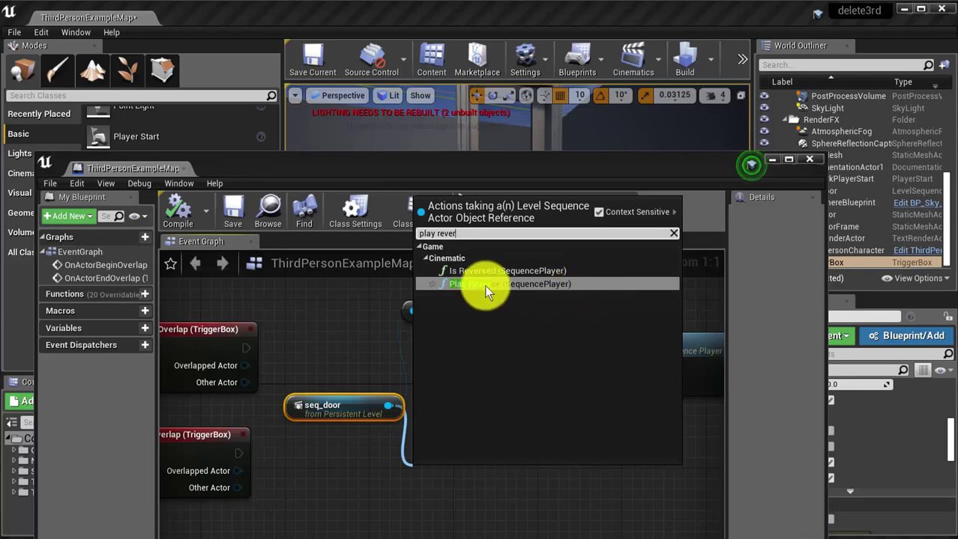
{"action": "left_click", "coordinate": [554, 284]}
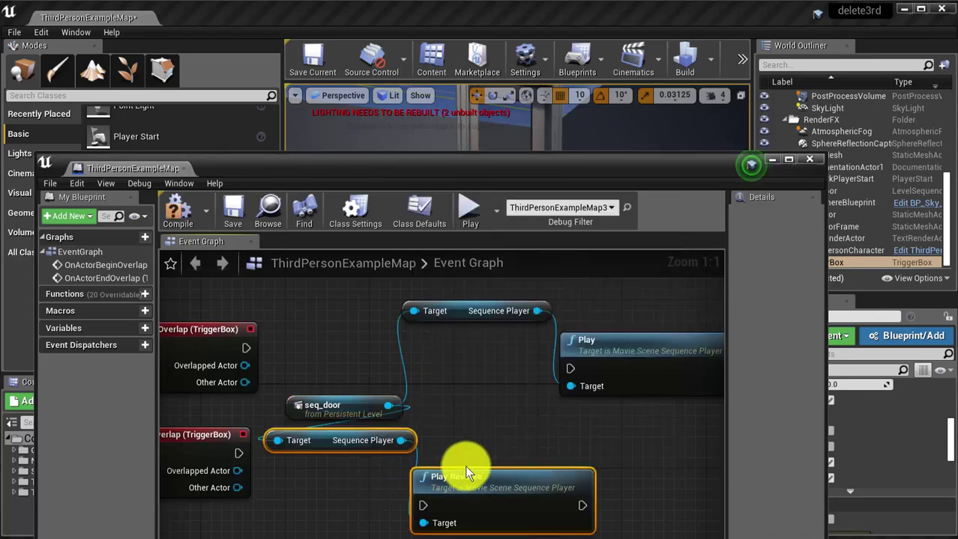
{"action": "left_click_drag", "start_coordinate": [464, 474], "coordinate": [652, 474]}
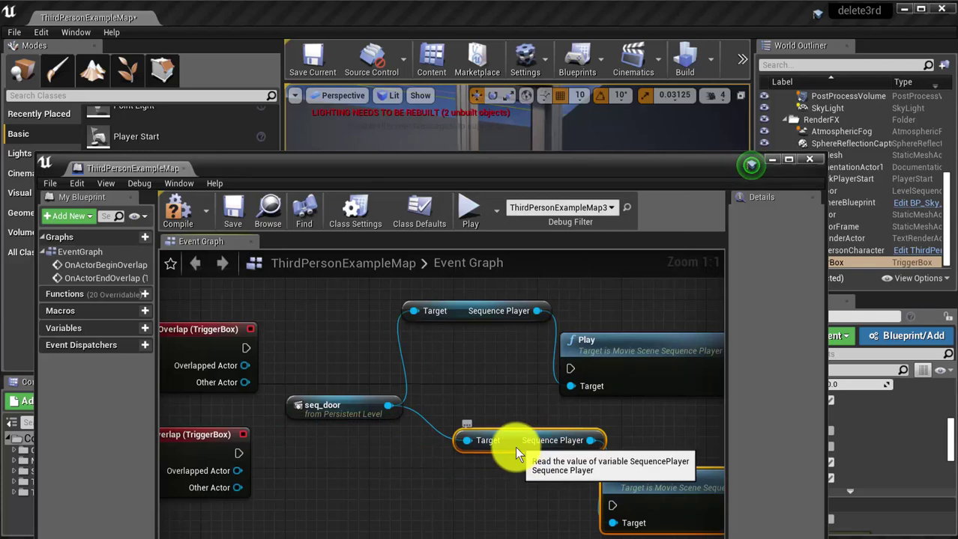
{"action": "left_click_drag", "start_coordinate": [515, 448], "coordinate": [476, 467]}
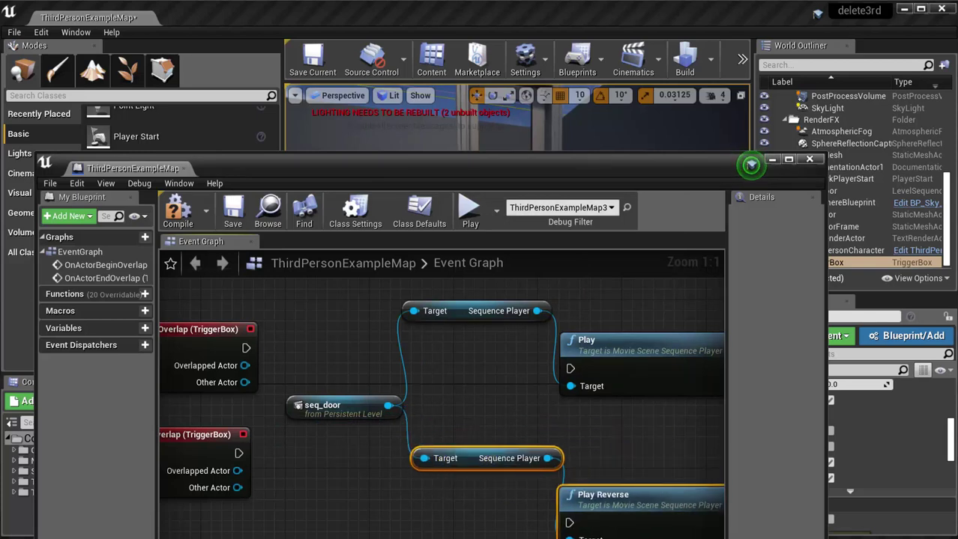
{"action": "left_click", "coordinate": [751, 165]}
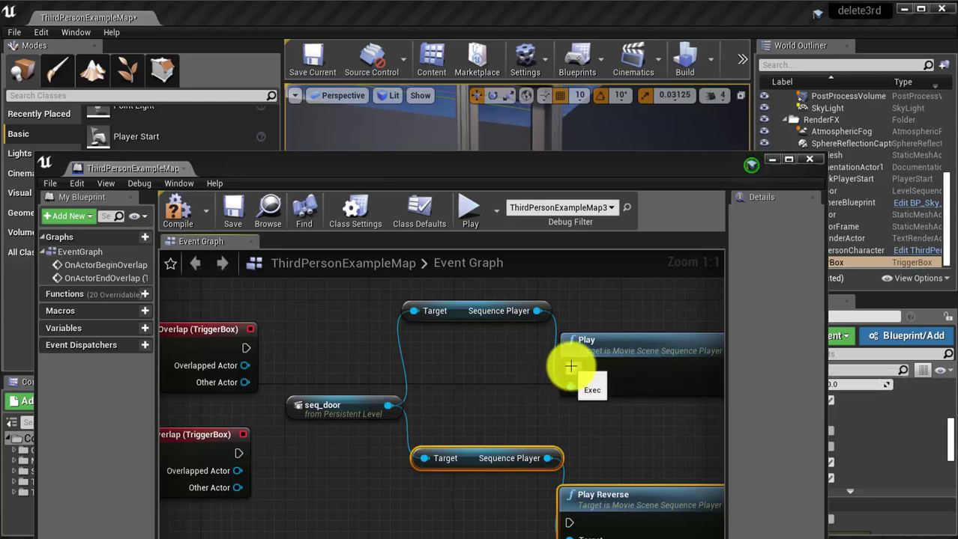
Wire OnActorBeginOverlap to Play and OnActorEndOverlap to Play Reverse.
{"action": "left_click_drag", "start_coordinate": [242, 345], "coordinate": [577, 368]}
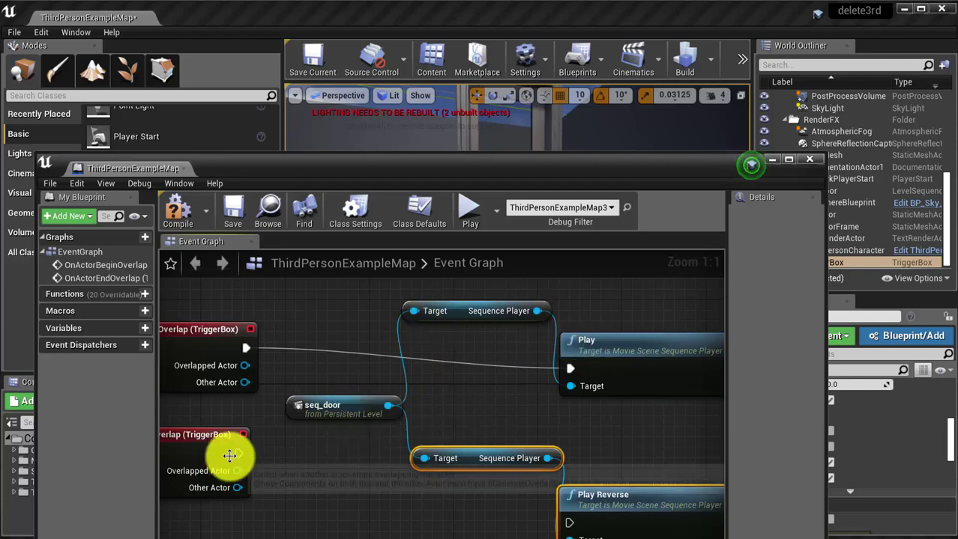
{"action": "left_click_drag", "start_coordinate": [236, 453], "coordinate": [562, 517]}
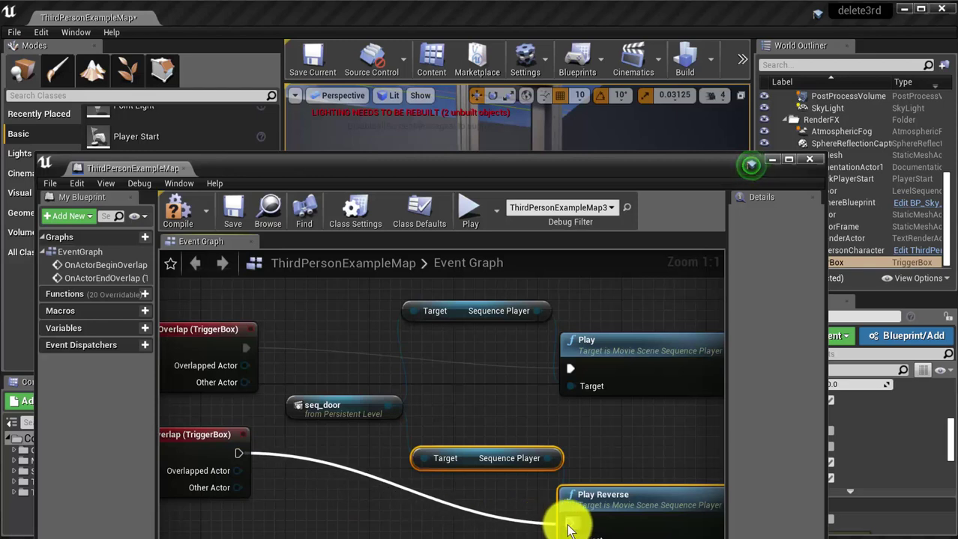
{"action": "left_click_drag", "start_coordinate": [523, 164], "coordinate": [497, 59]}
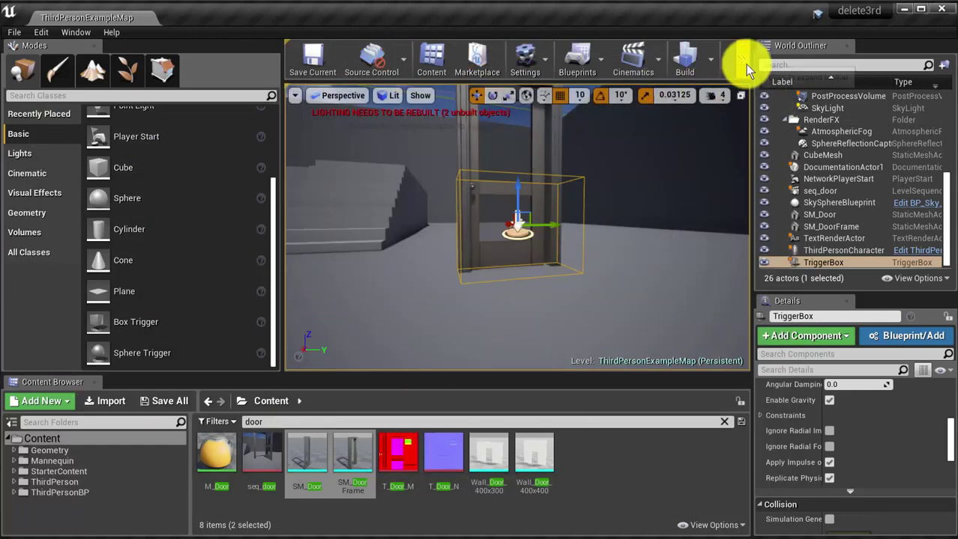
{"action": "left_click_drag", "start_coordinate": [751, 66], "coordinate": [827, 95]}
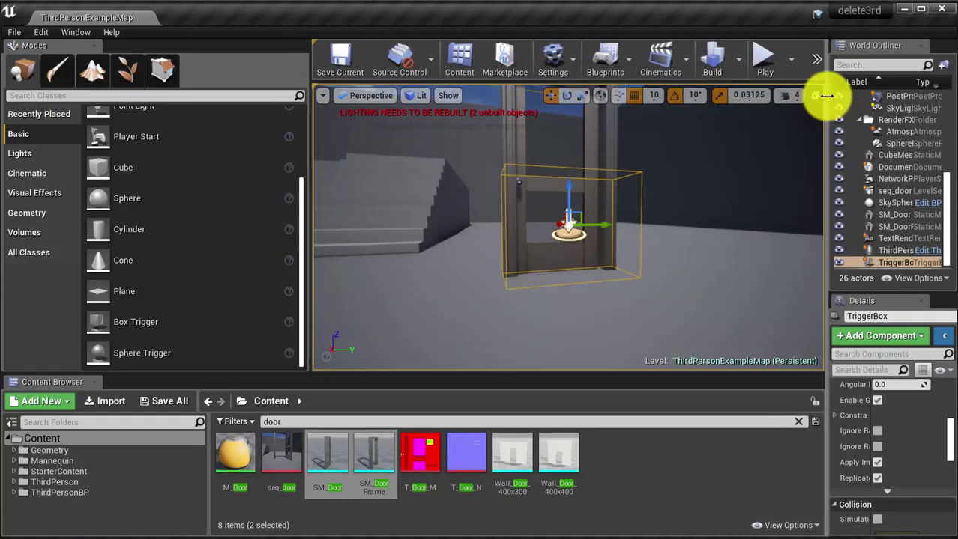
{"action": "left_click", "coordinate": [765, 61]}
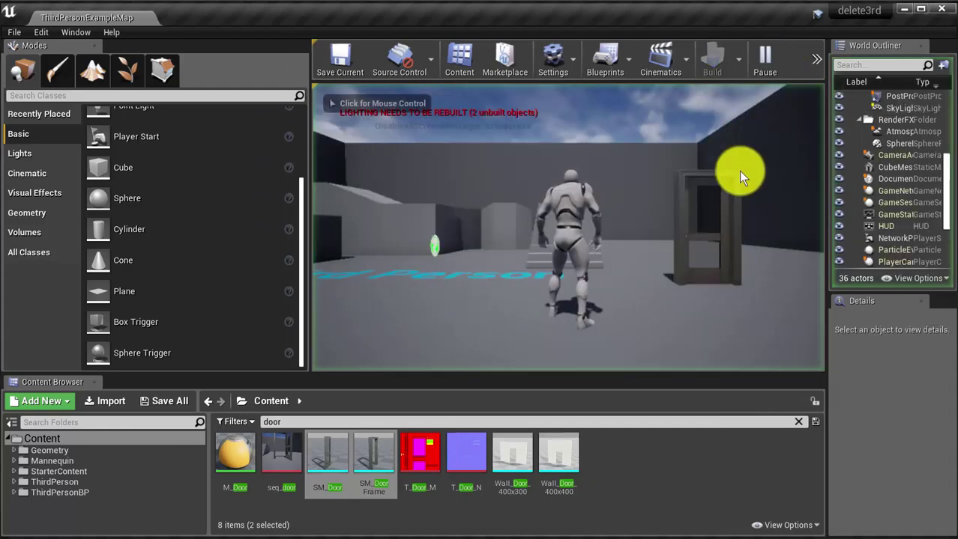
{"action": "left_click", "coordinate": [696, 245]}
{"action": "key", "text": "w"}
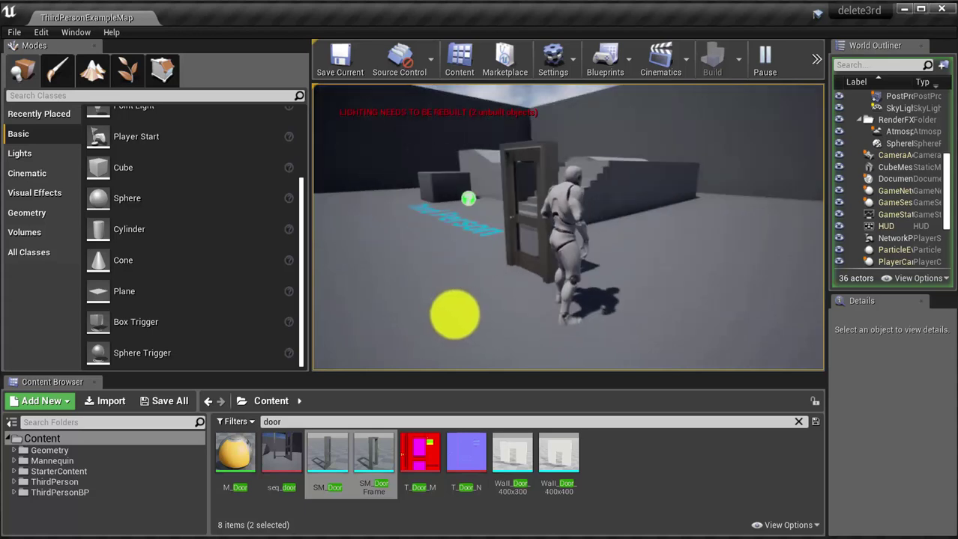
{"action": "key", "text": "w"}
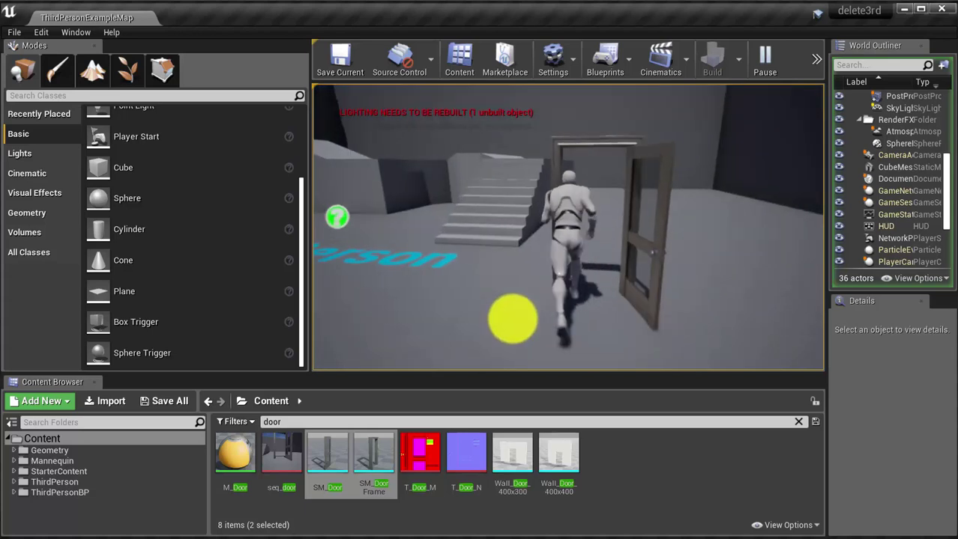
{"action": "key", "text": "s"}
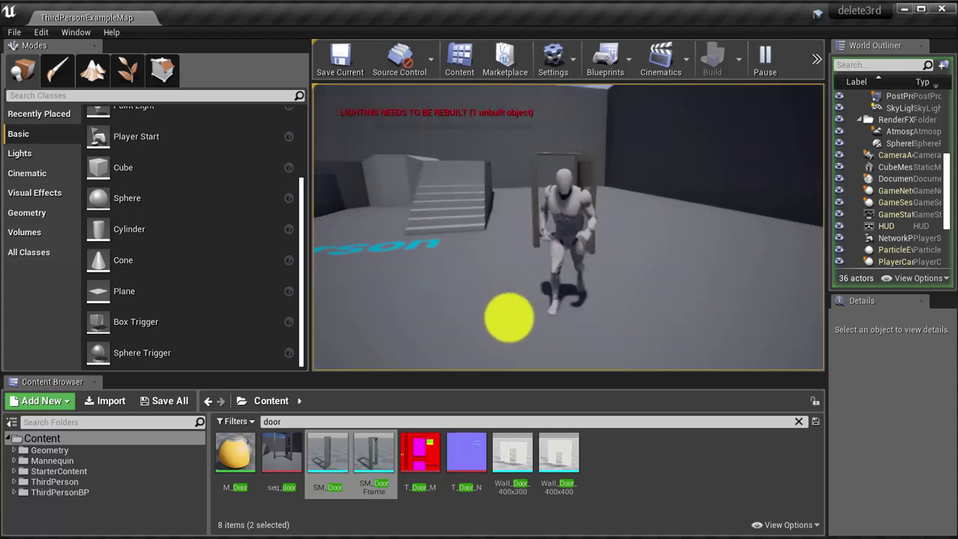
{"action": "key", "text": "Escape"}
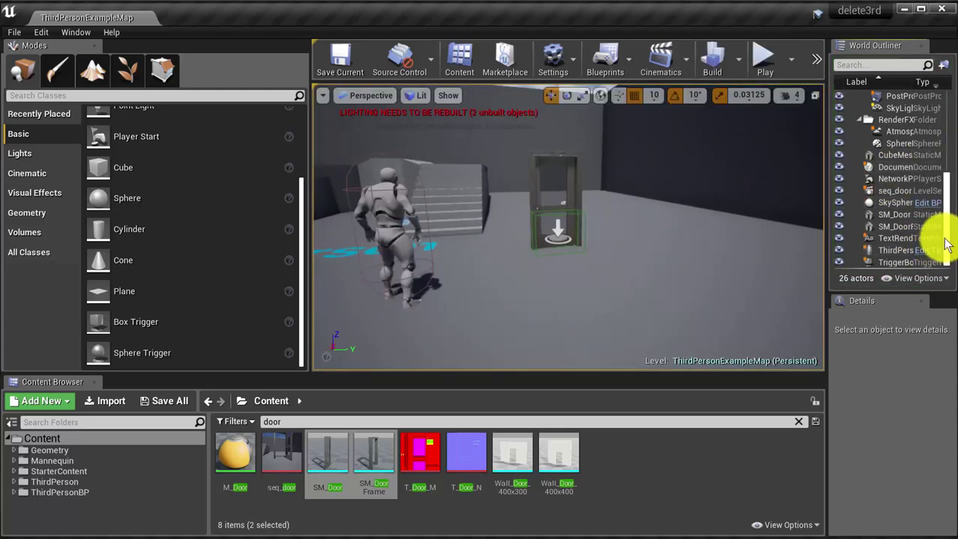
Filter the World Outliner by 'door' and select and frame SM_DoorFrame.
{"action": "left_click_drag", "start_coordinate": [946, 244], "coordinate": [954, 159]}
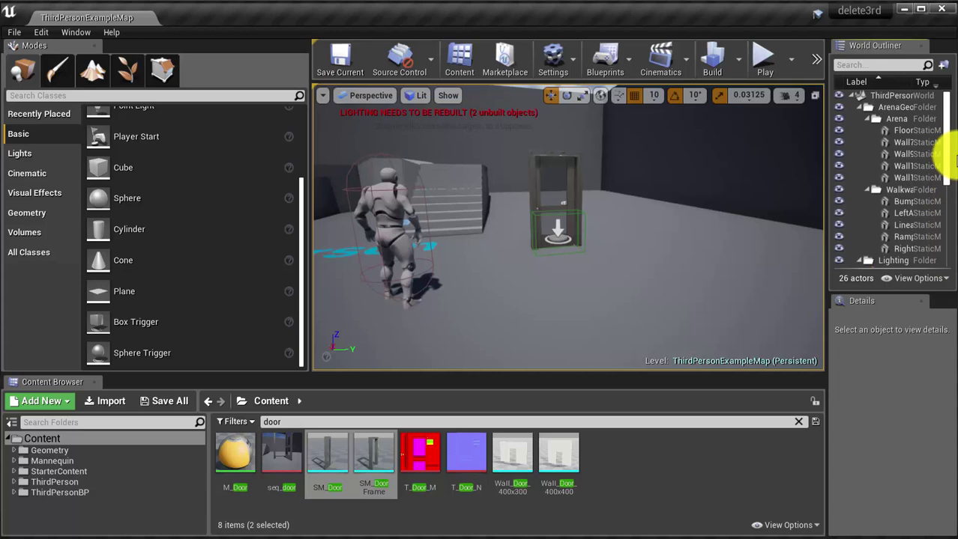
{"action": "left_click", "coordinate": [854, 65]}
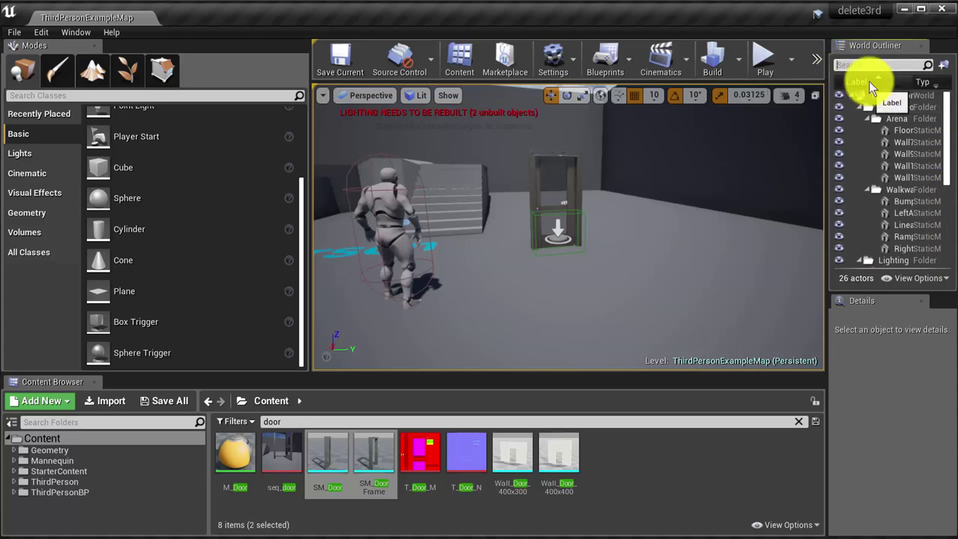
{"action": "type", "text": "door"}
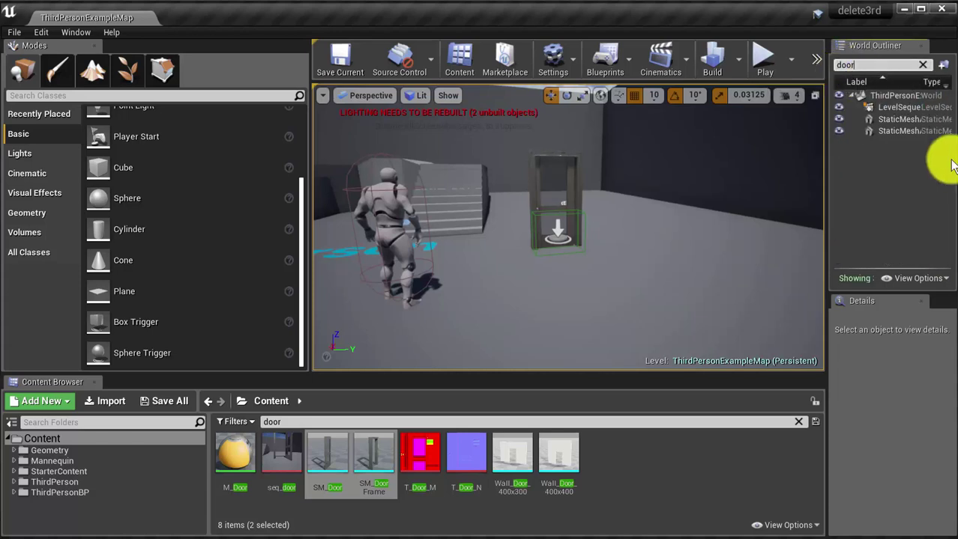
{"action": "left_click_drag", "start_coordinate": [824, 154], "coordinate": [745, 154]}
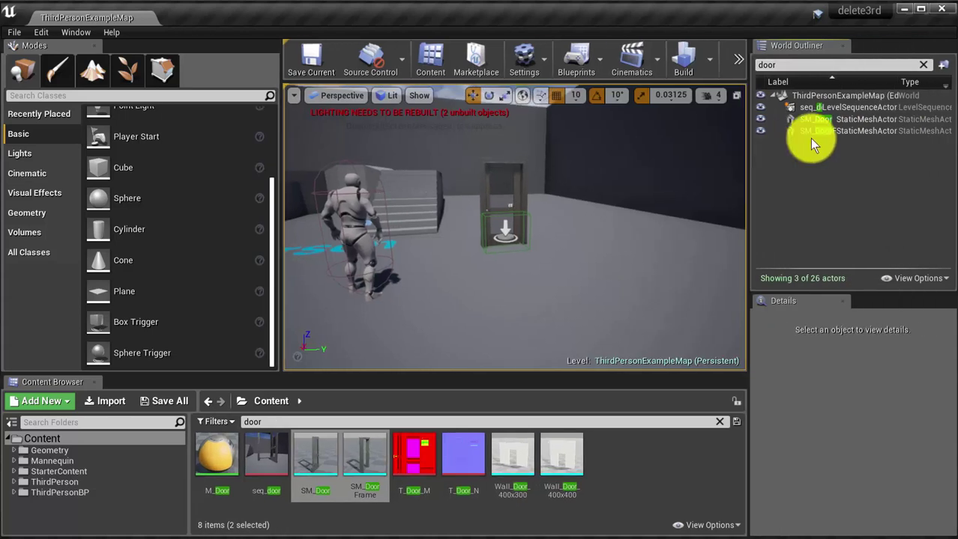
{"action": "left_click", "coordinate": [846, 131]}
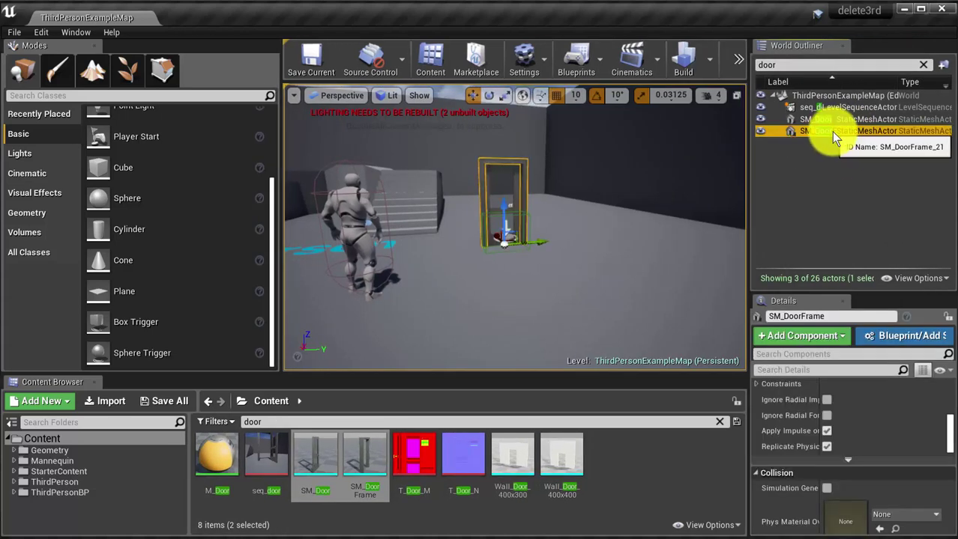
{"action": "double_click", "coordinate": [831, 132]}
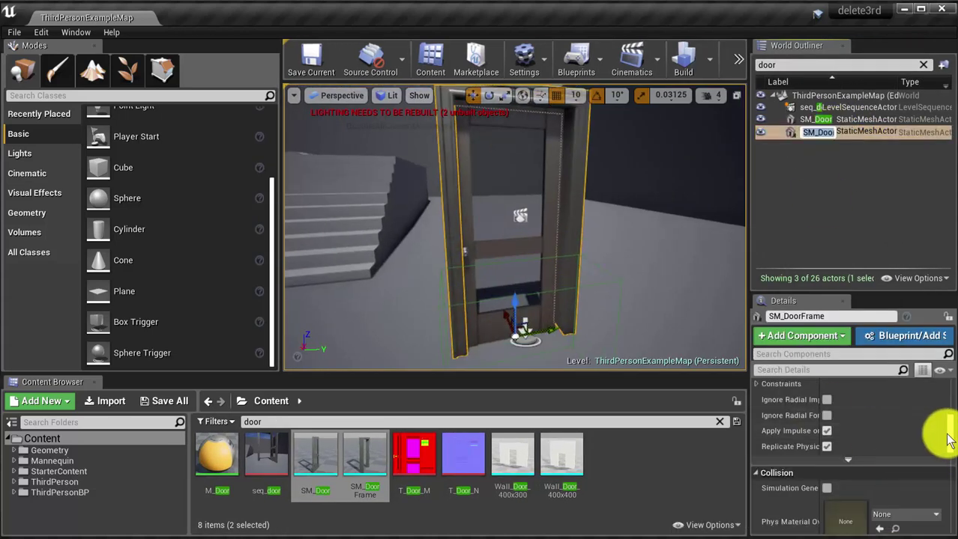
Set SM_DoorFrame's Collision Presets to NoCollision and save the current map.
{"action": "left_click_drag", "start_coordinate": [949, 440], "coordinate": [946, 461]}
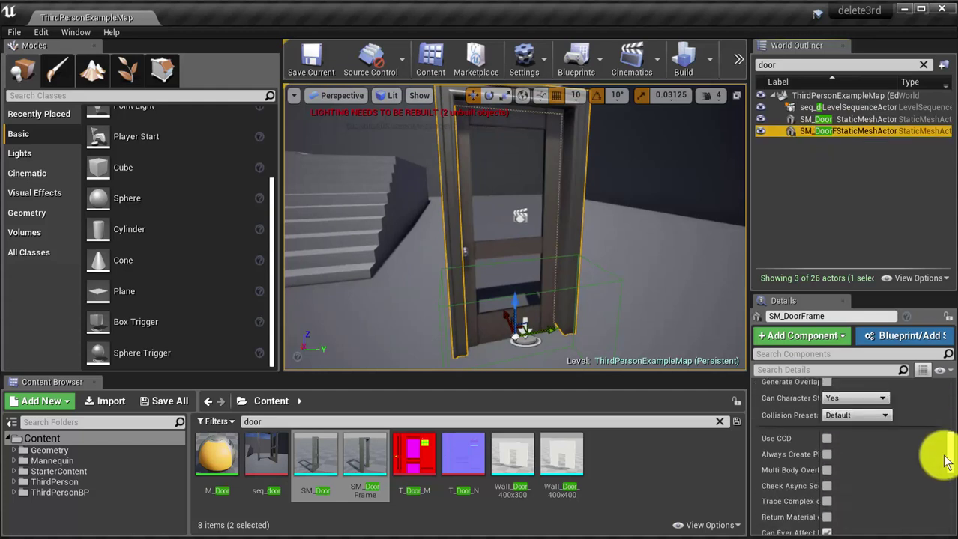
{"action": "left_click", "coordinate": [866, 417]}
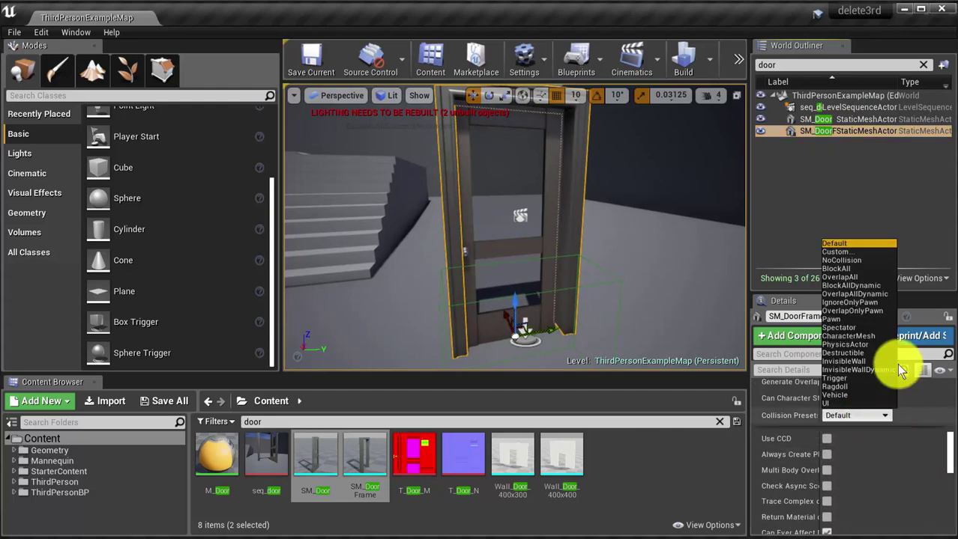
{"action": "left_click", "coordinate": [849, 258]}
{"action": "scroll", "coordinate": [948, 453], "scroll_direction": "up", "scroll_amount": 3}
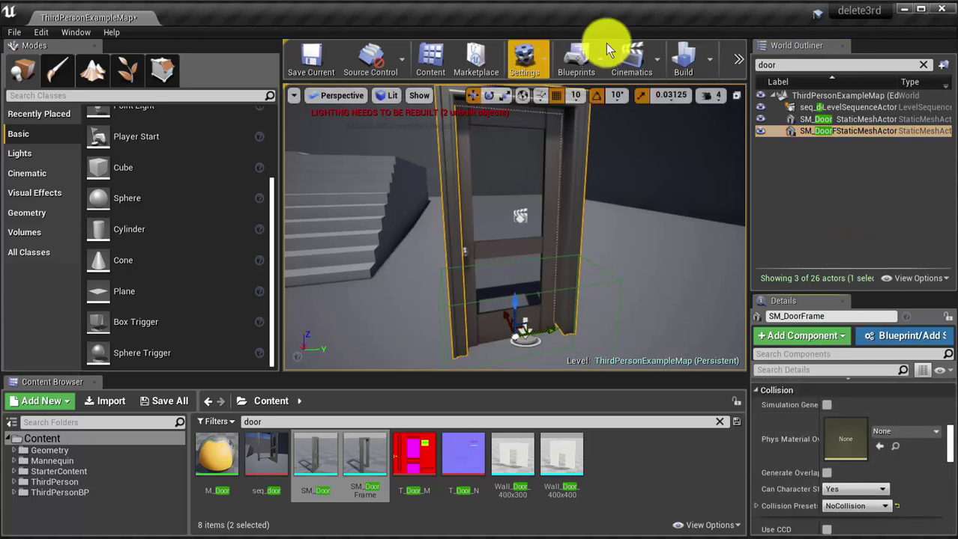
{"action": "left_click", "coordinate": [318, 56]}
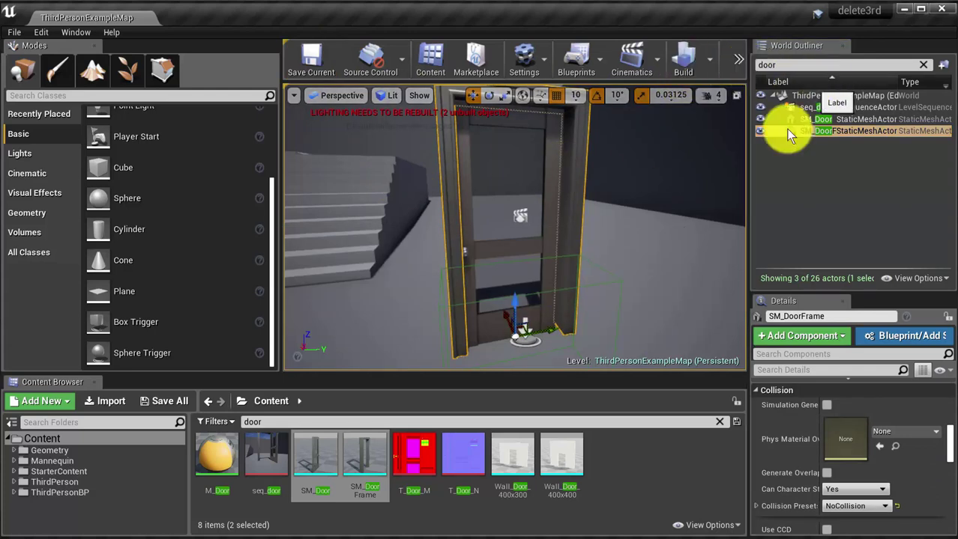
Play the level and run the character through the door frame with W and S.
{"action": "left_click_drag", "start_coordinate": [749, 184], "coordinate": [831, 187]}
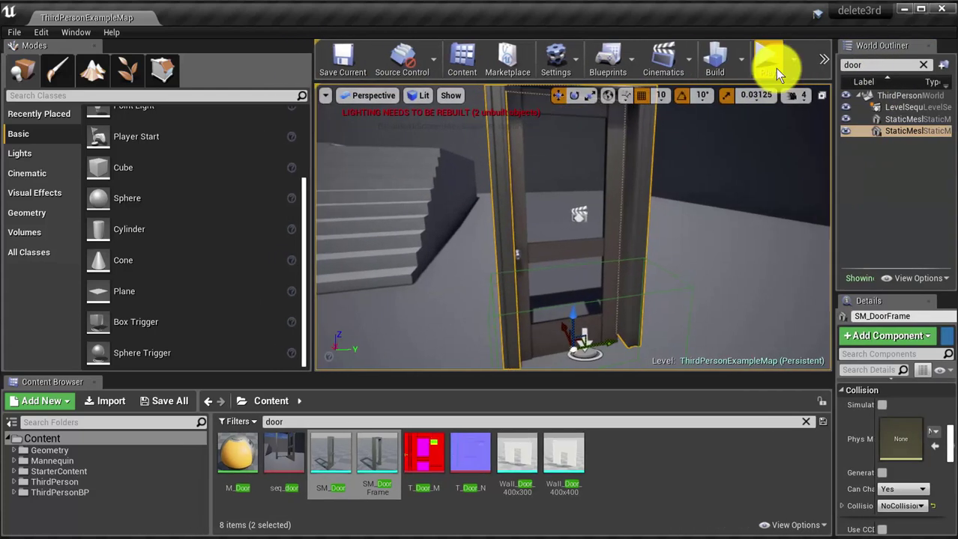
{"action": "left_click", "coordinate": [759, 59]}
{"action": "left_click", "coordinate": [673, 281]}
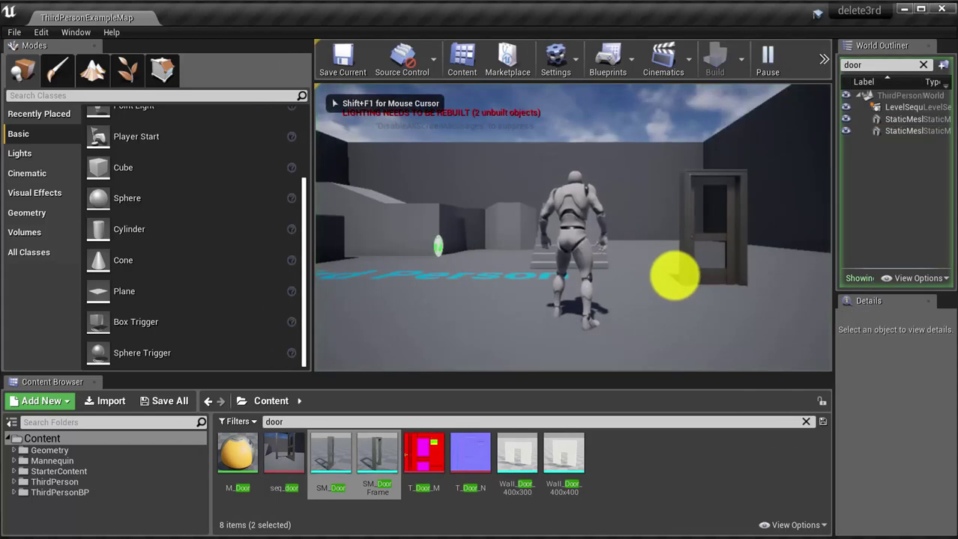
{"action": "key", "text": "w"}
{"action": "key", "text": "w"}
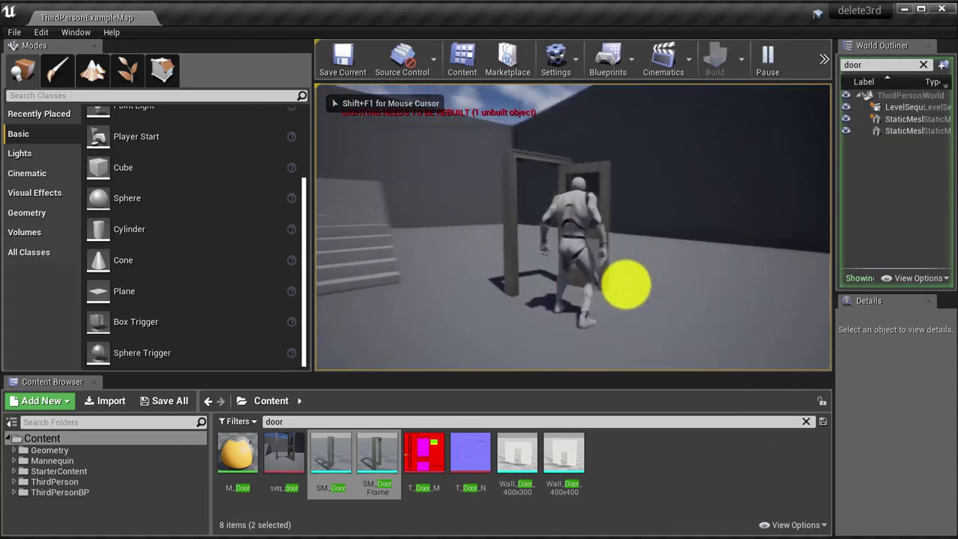
{"action": "key", "text": "s"}
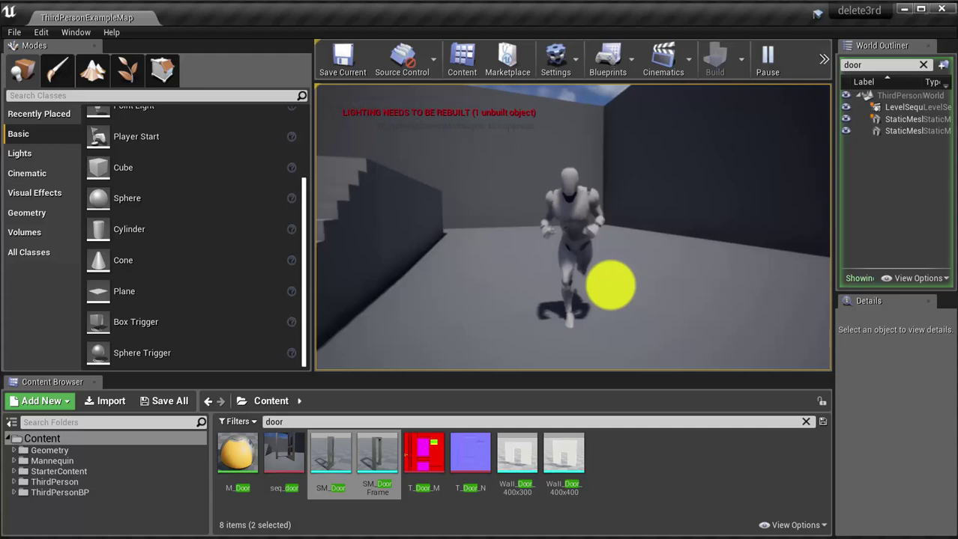
{"action": "key", "text": "w"}
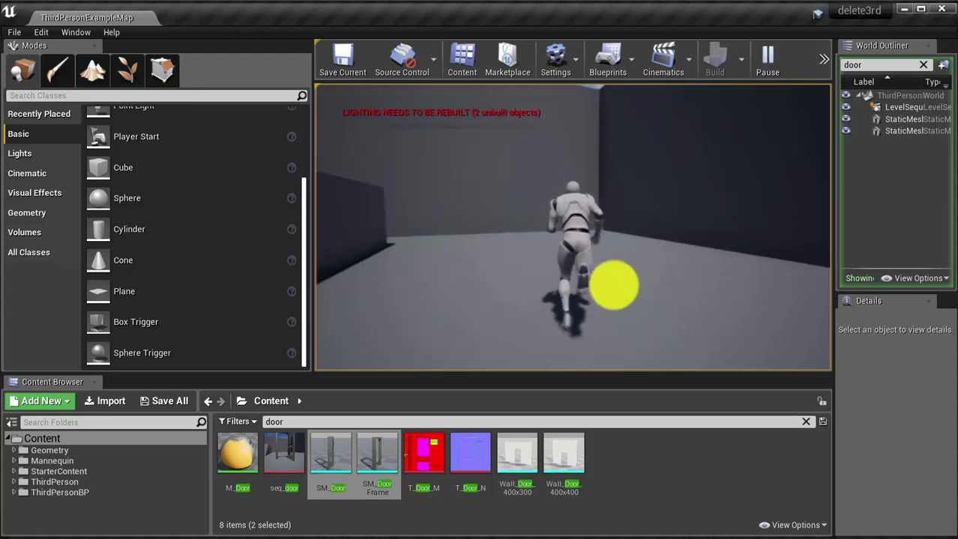